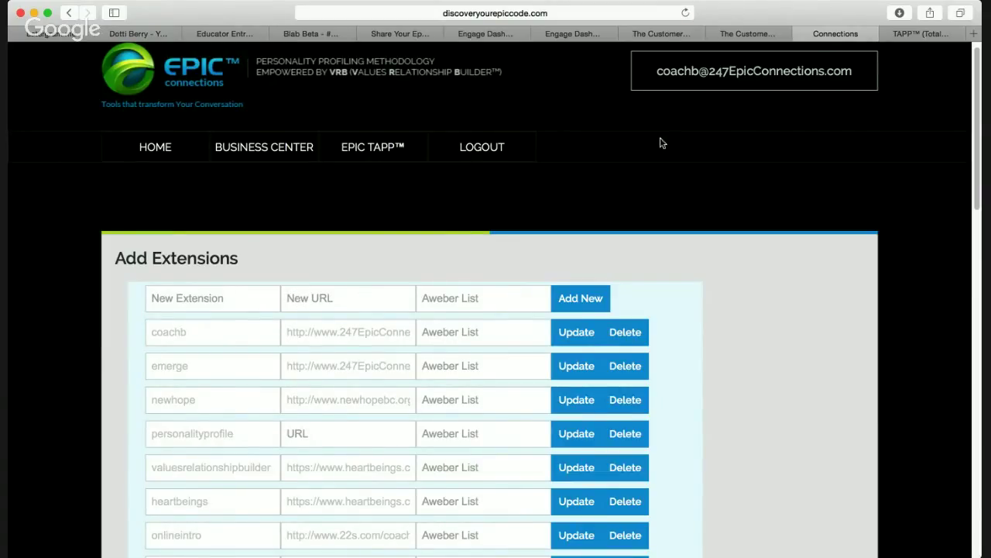
Switch to the open EPIC TAPP product page and look over its introduction
left_click(908, 36)
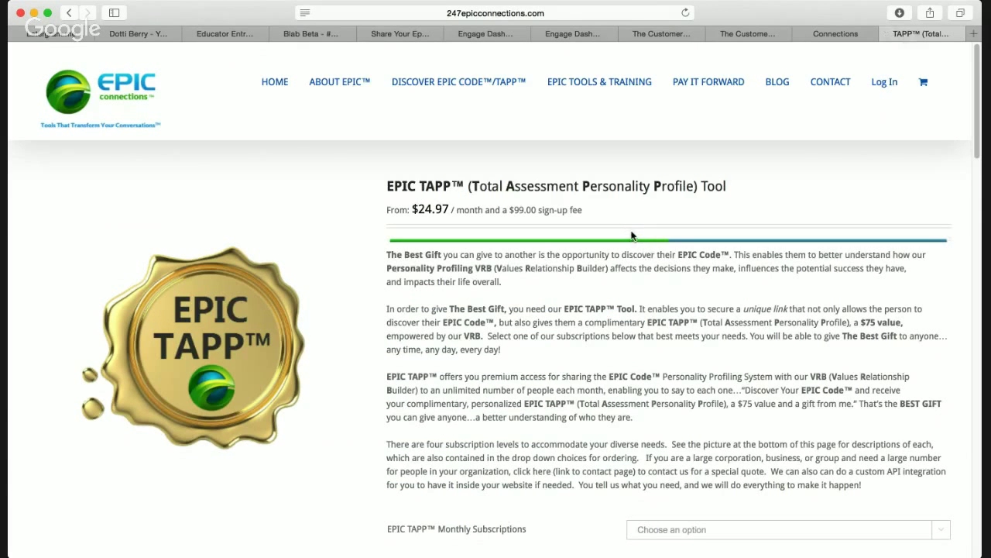
scroll(631, 236, "down", 2)
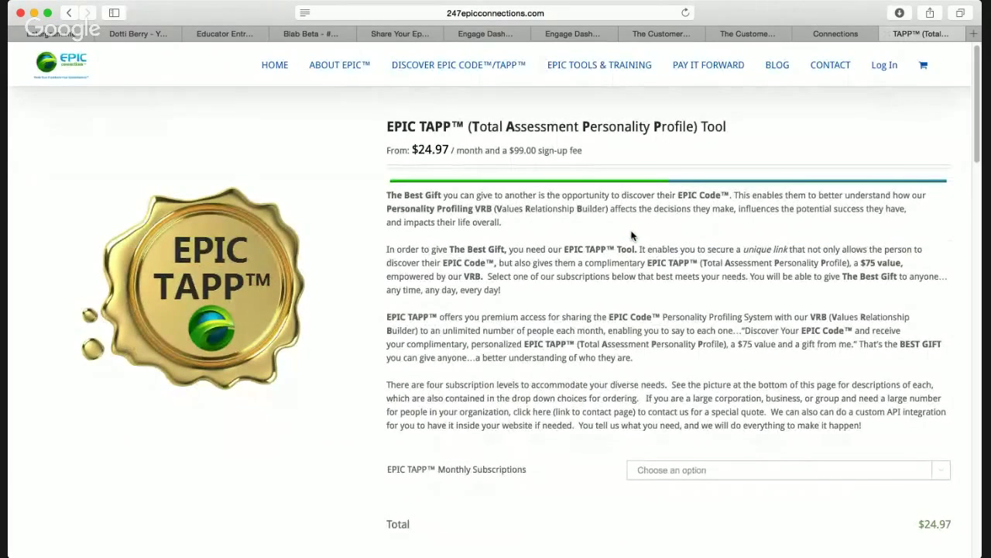
scroll(625, 113, "up", 2)
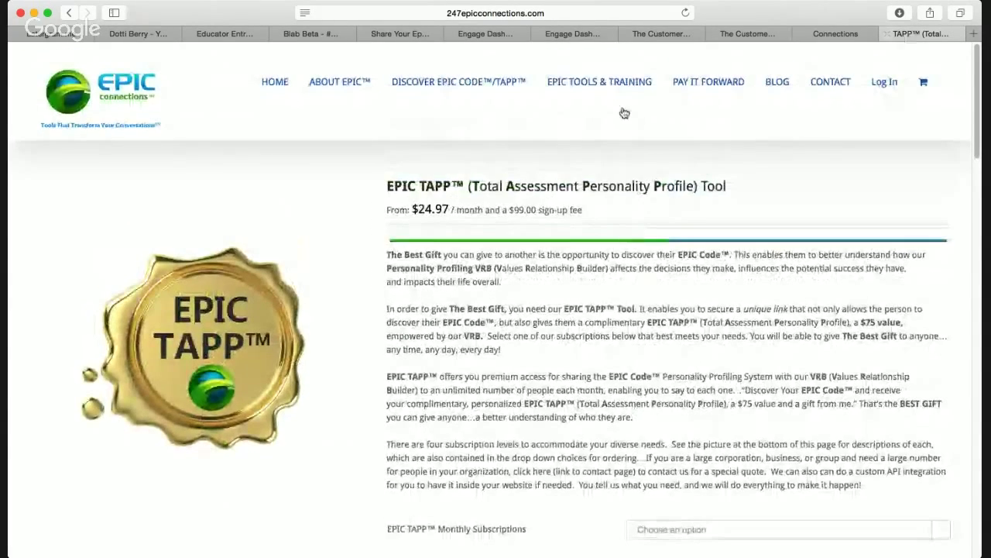
Go to the EPIC Tools & Training page and open the EPIC TAPP Basic product from the featured tools
left_click(616, 83)
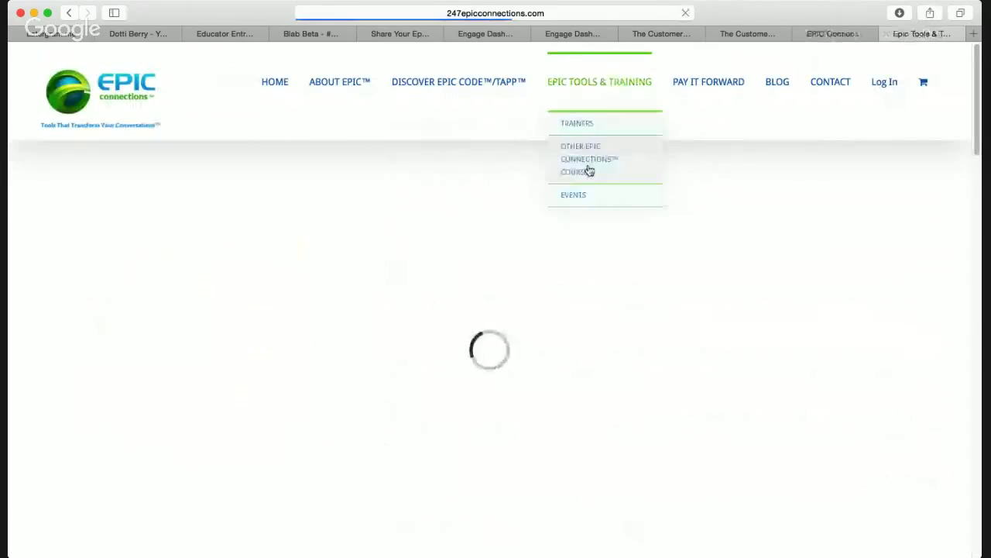
scroll(588, 170, "down", 2)
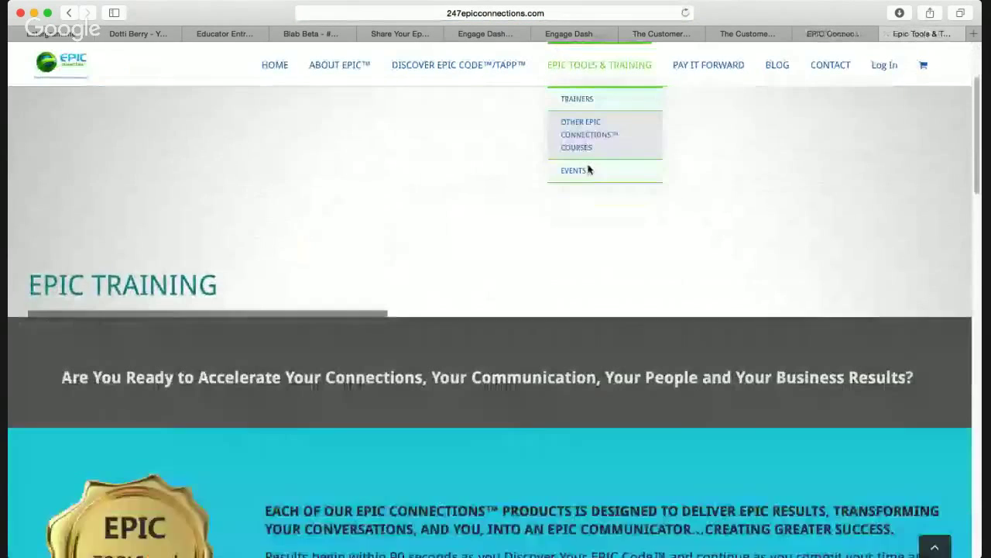
scroll(589, 171, "down", 5)
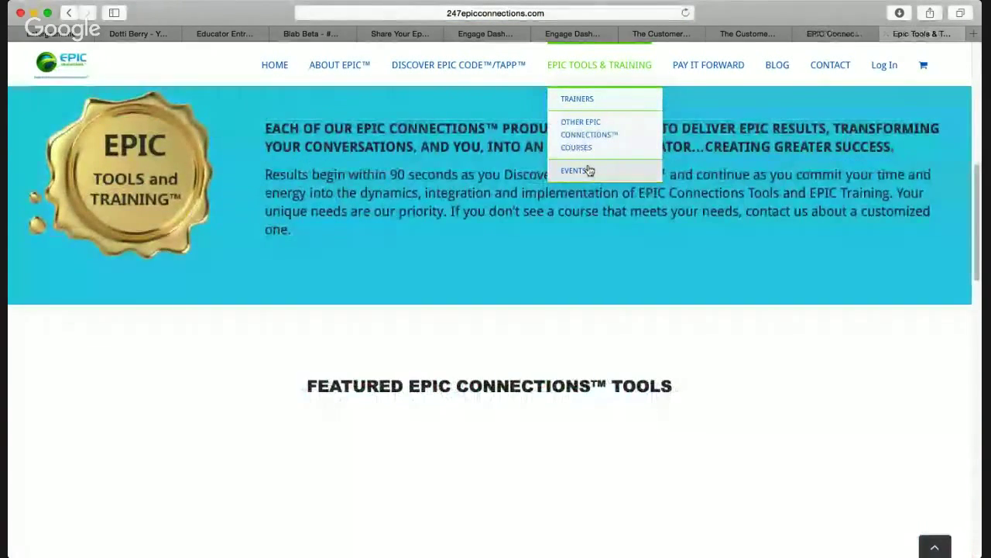
scroll(589, 170, "down", 1)
scroll(589, 171, "down", 3)
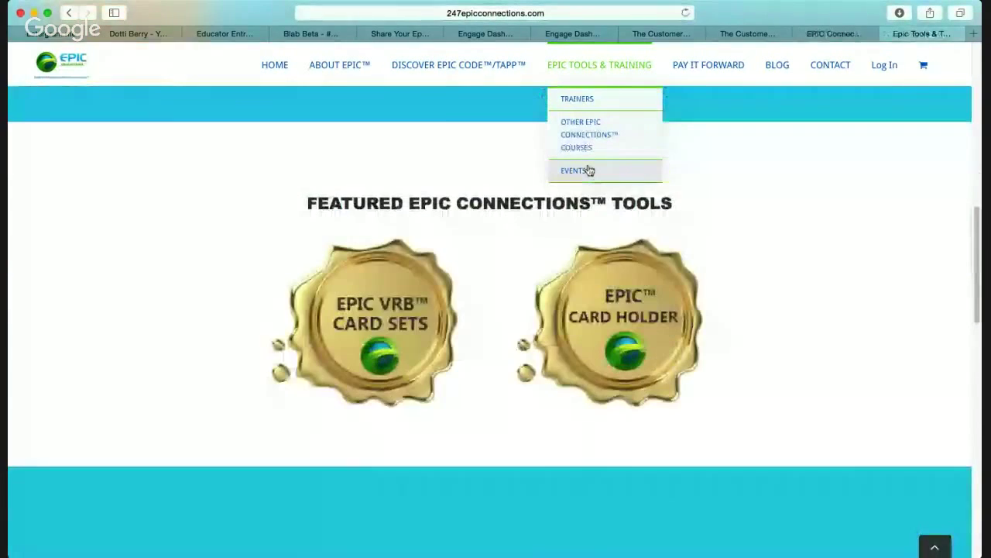
scroll(589, 170, "down", 3)
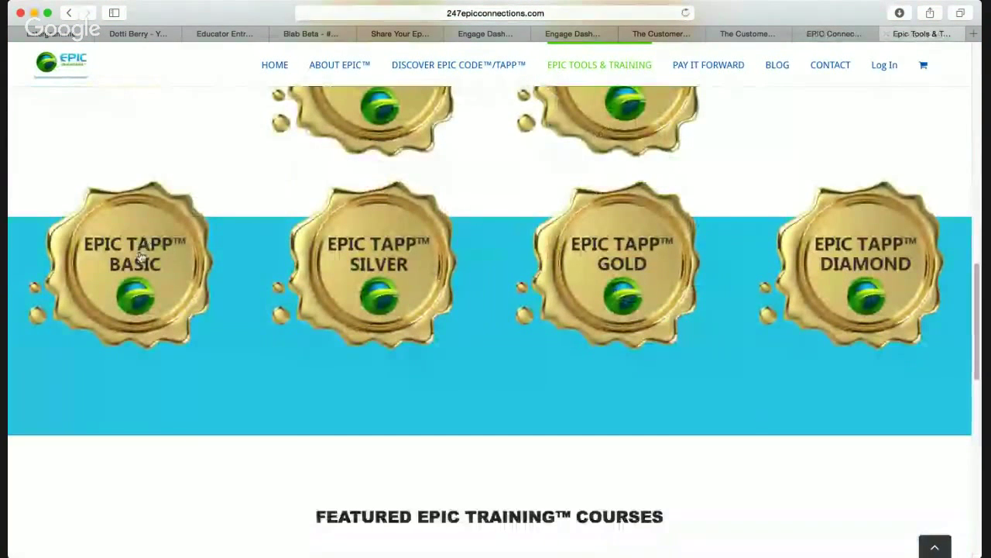
left_click(140, 255)
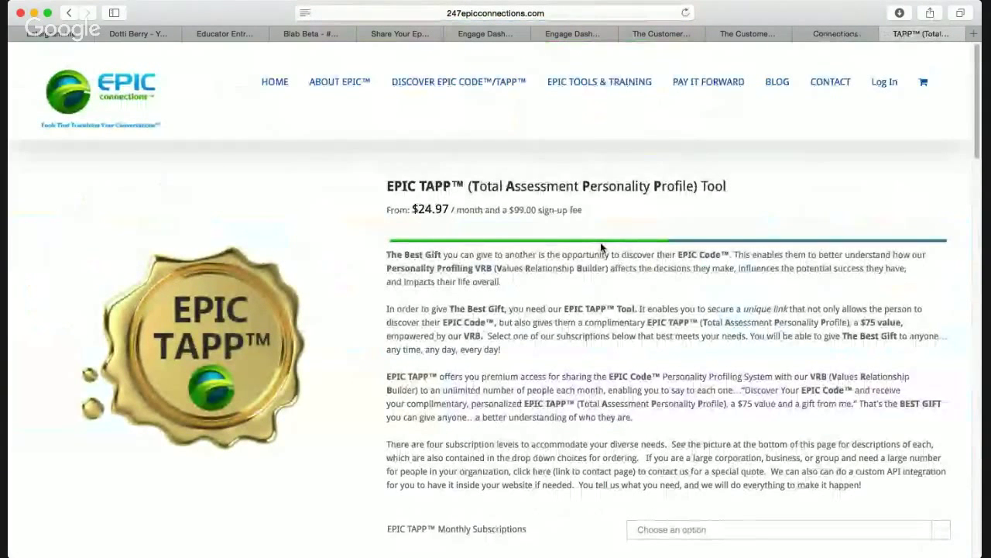
Review the EPIC TAPP product page down to the description of what the Basic subscription includes
mouse_move(467, 85)
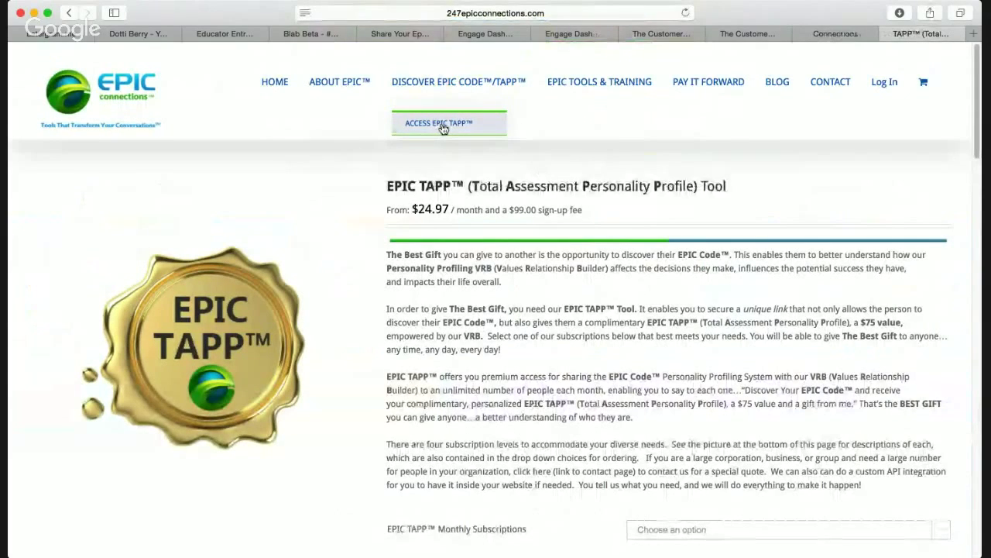
scroll(557, 240, "down", 3)
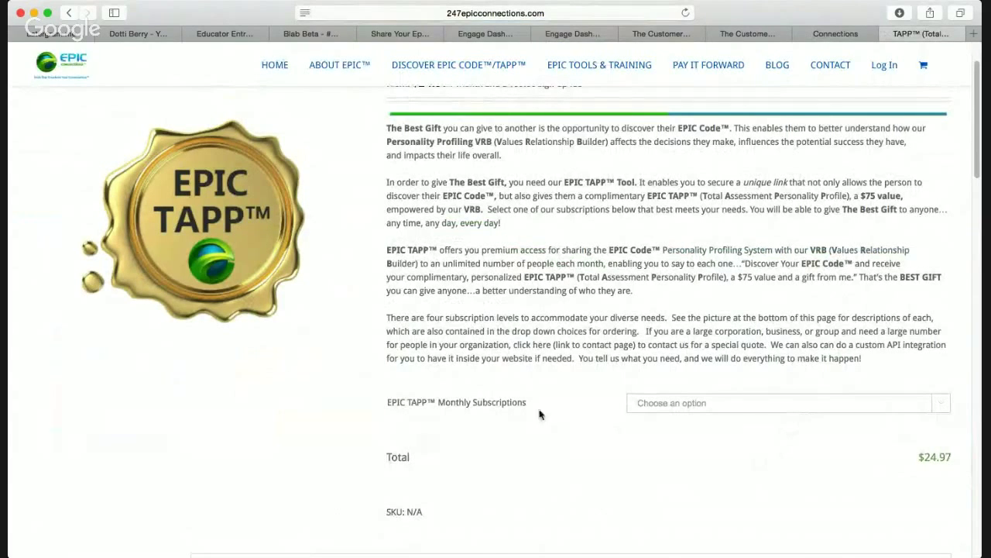
scroll(556, 448, "down", 10)
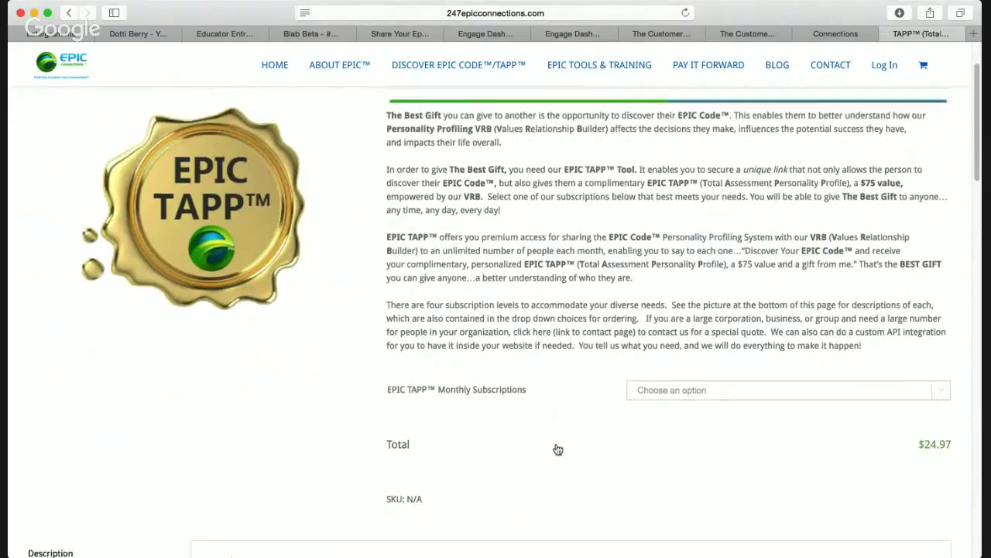
scroll(556, 448, "down", 2)
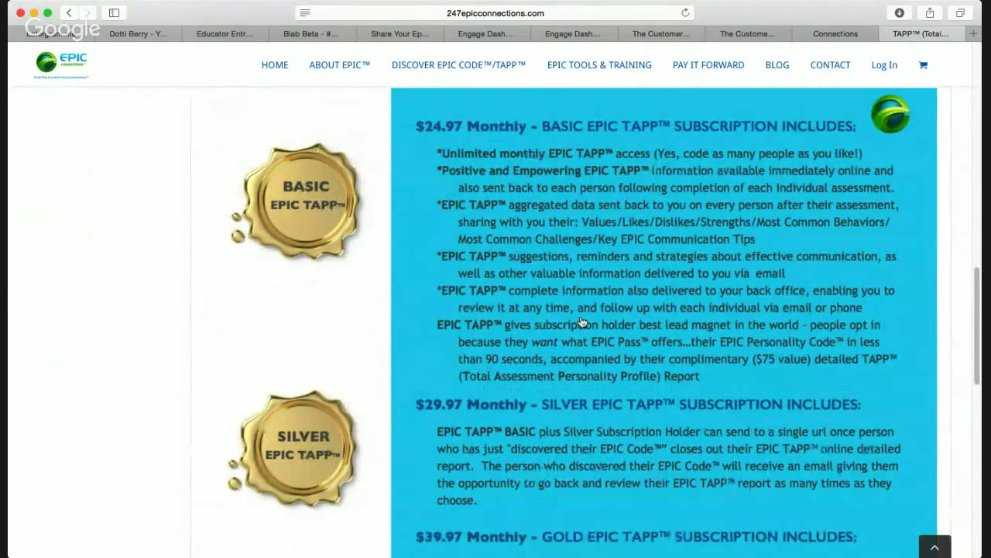
key("super+Tab")
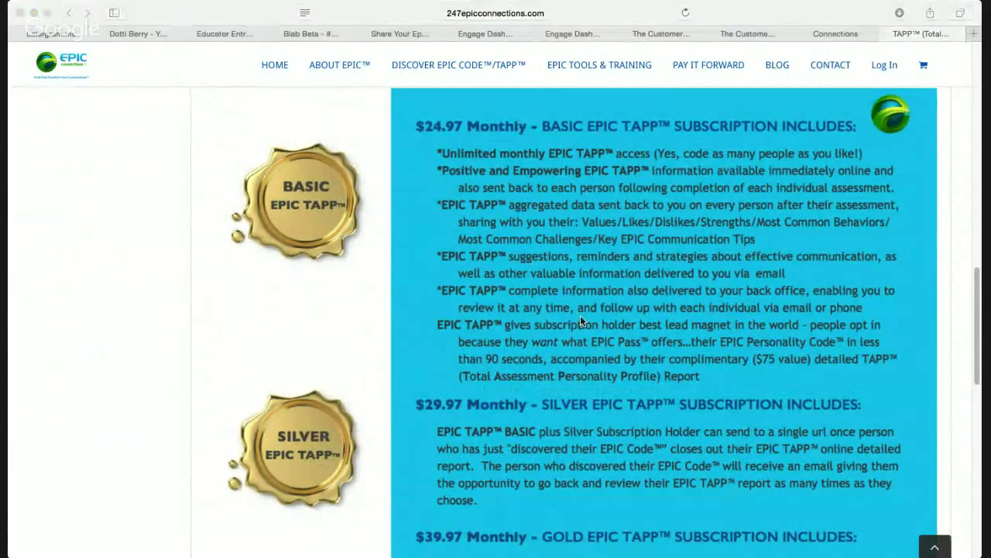
left_click(579, 174)
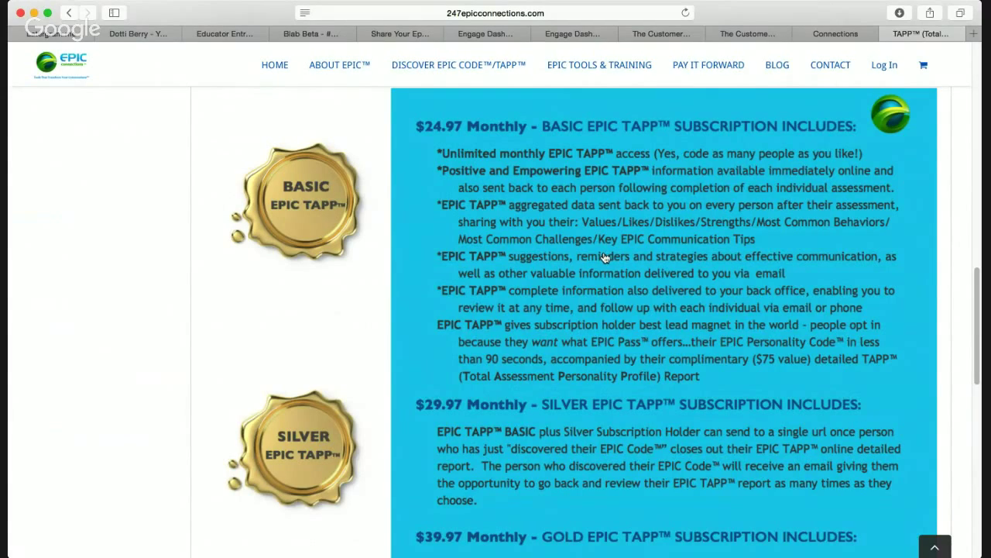
Examine and compare what the Silver, Gold and Diamond EPIC TAPP subscriptions include alongside the Basic level
scroll(605, 258, "down", 4)
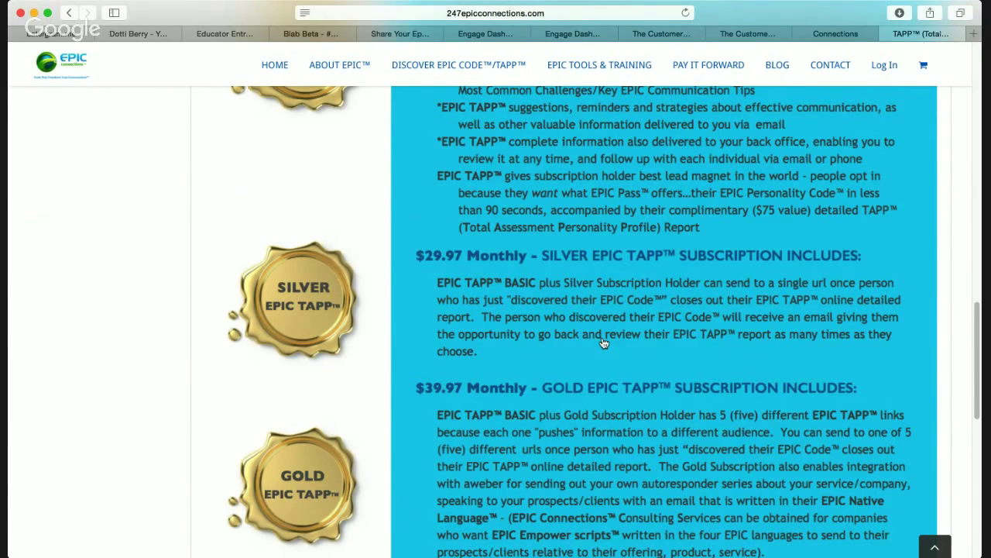
scroll(603, 343, "down", 4)
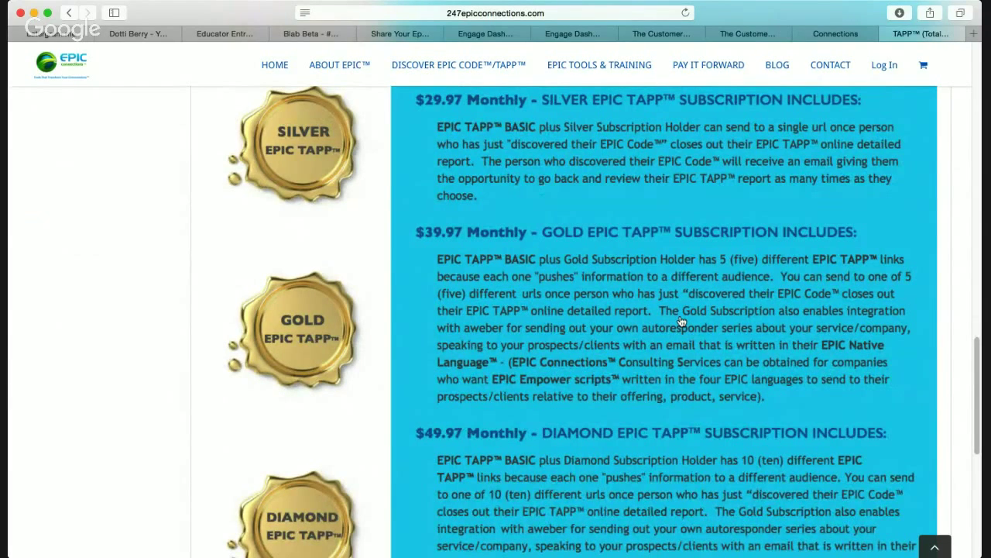
scroll(682, 321, "down", 3)
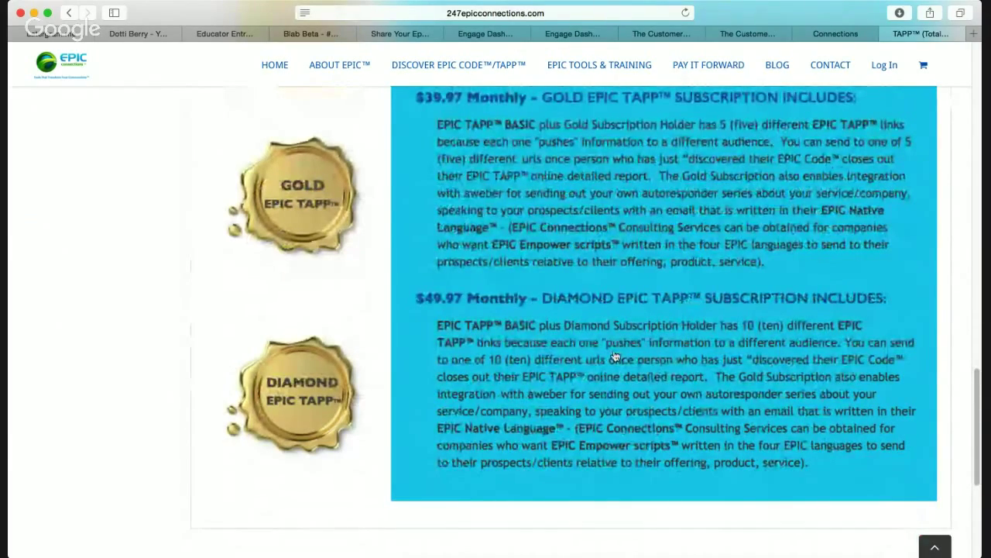
scroll(616, 356, "up", 5)
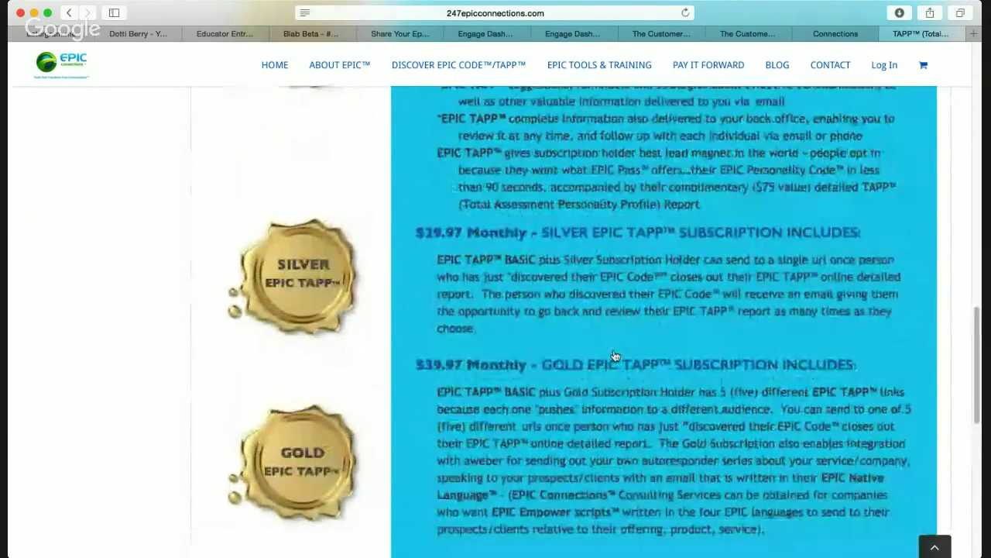
scroll(616, 356, "up", 4)
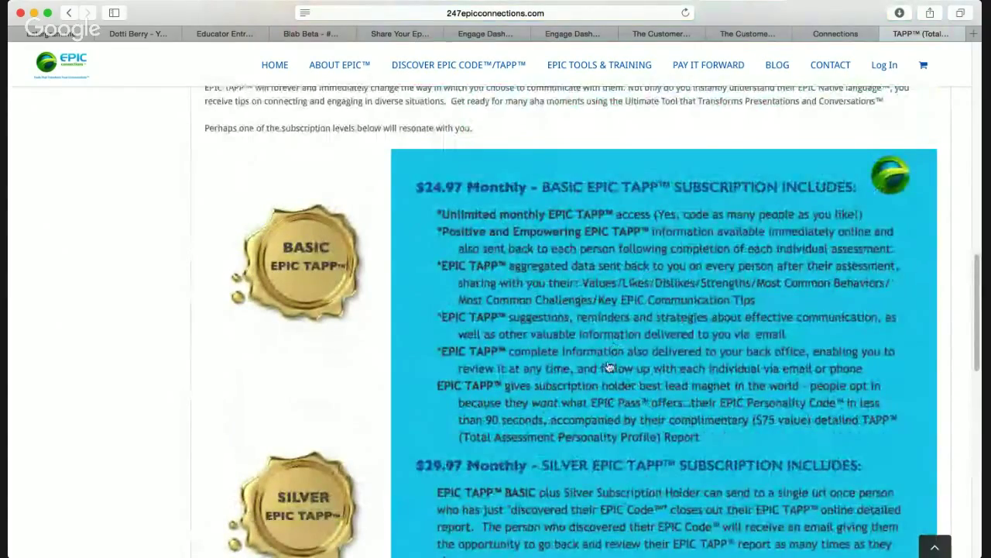
scroll(610, 367, "down", 4)
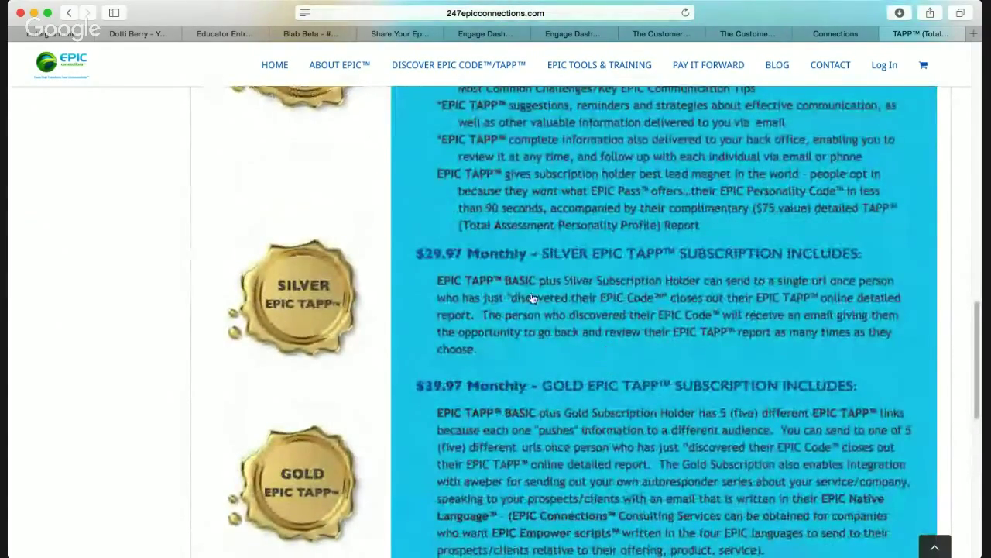
scroll(624, 300, "down", 3)
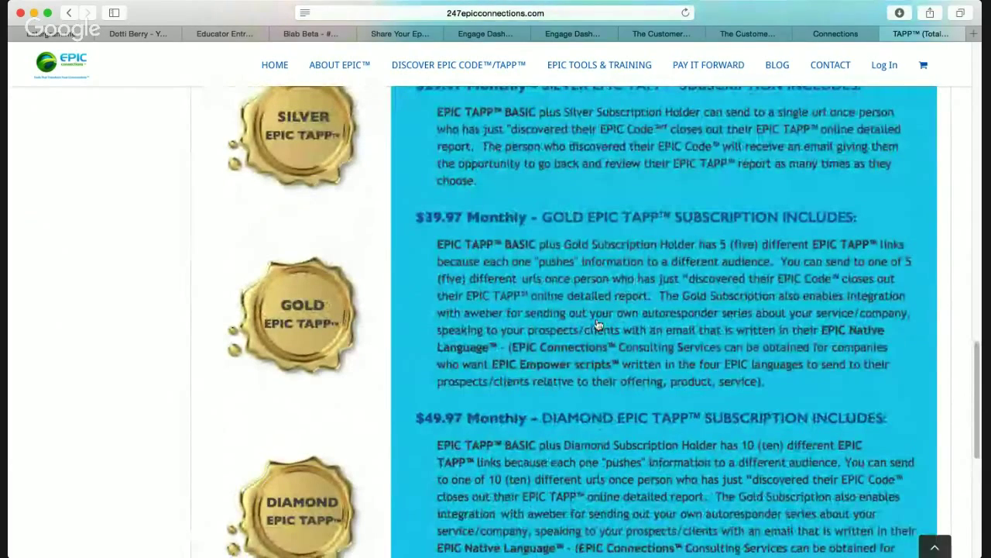
scroll(598, 324, "down", 2)
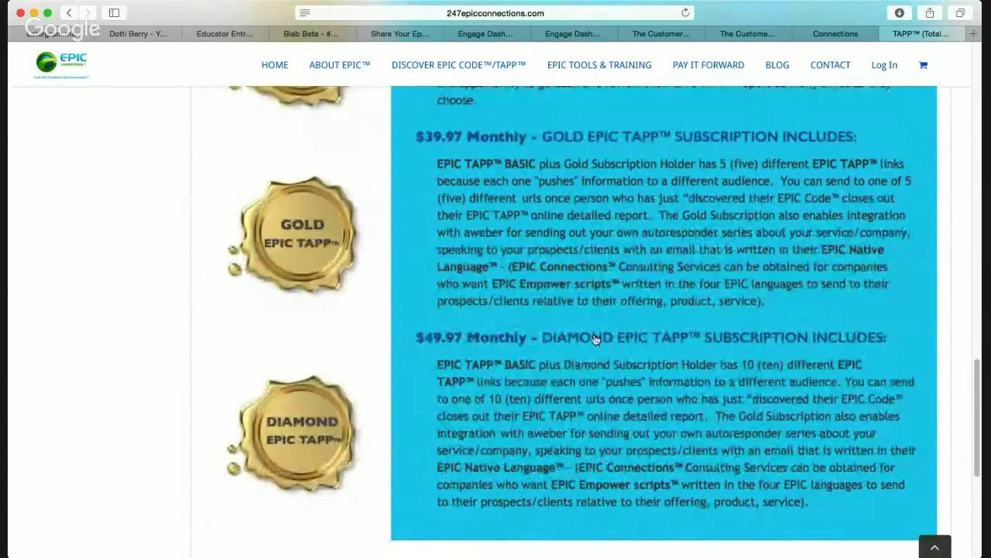
scroll(605, 396, "up", 3)
scroll(605, 395, "up", 5)
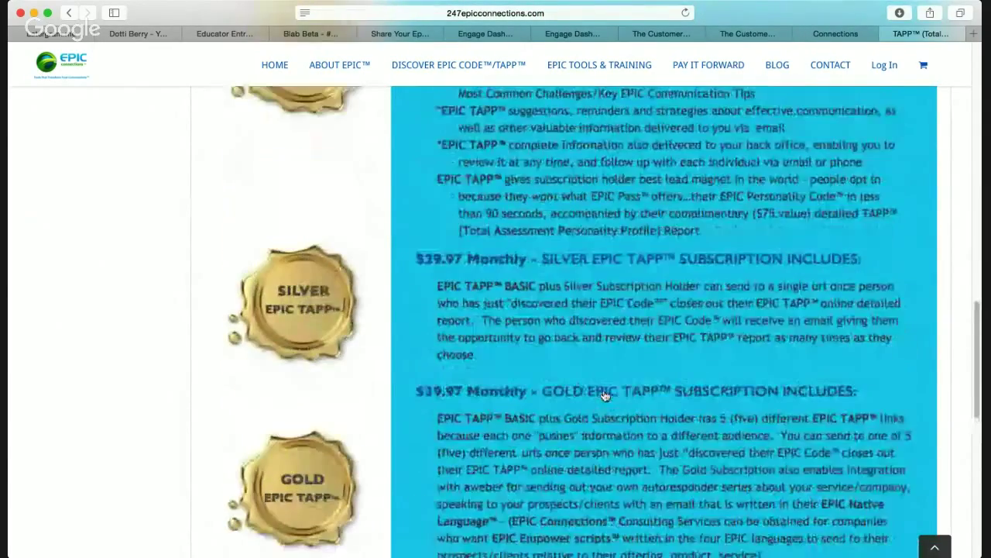
left_click(829, 35)
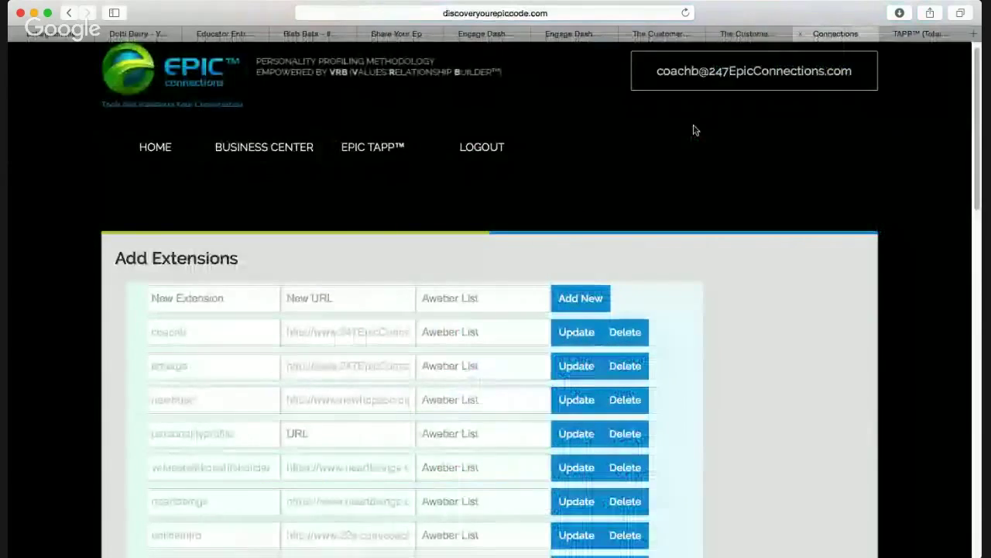
scroll(584, 200, "down", 3)
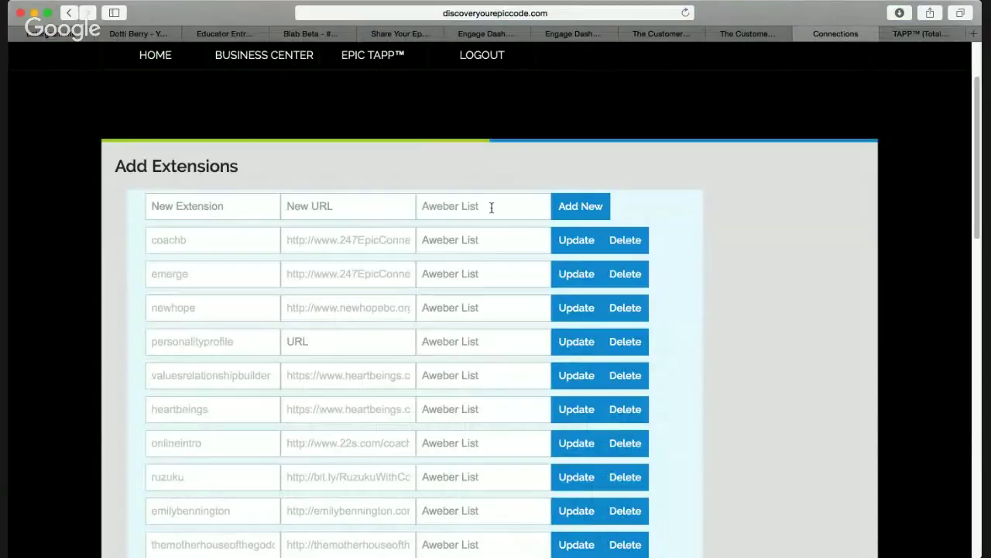
left_click(241, 209)
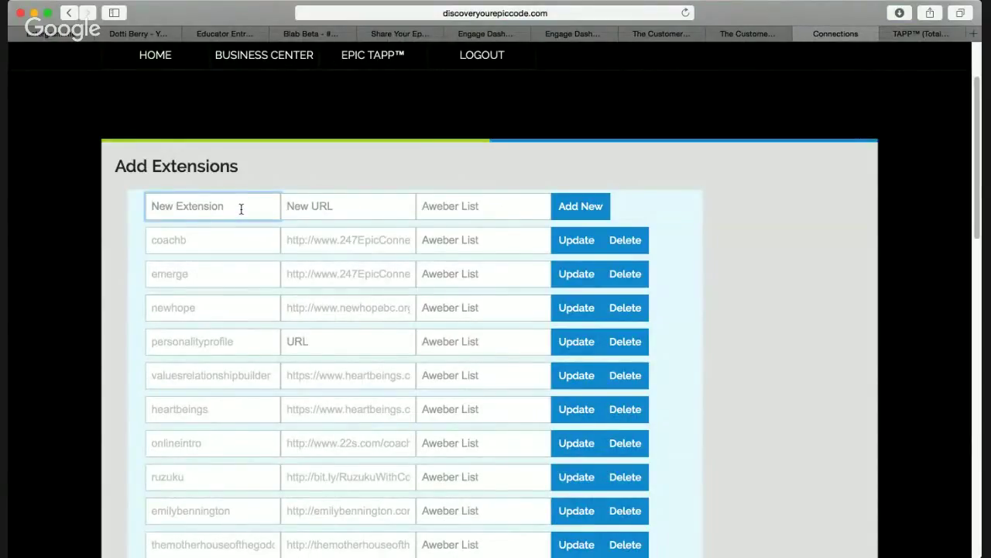
type("test")
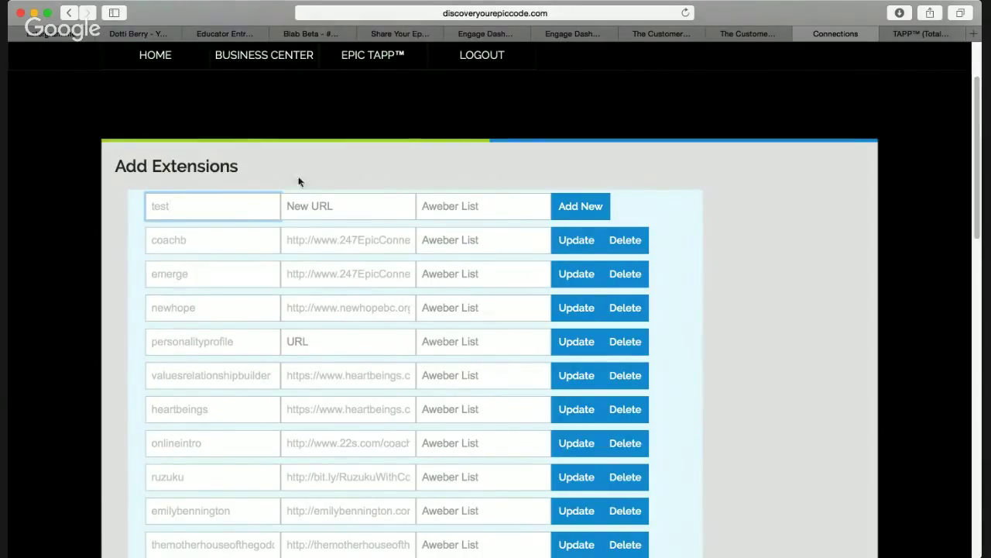
left_click(303, 206)
type("http://www.")
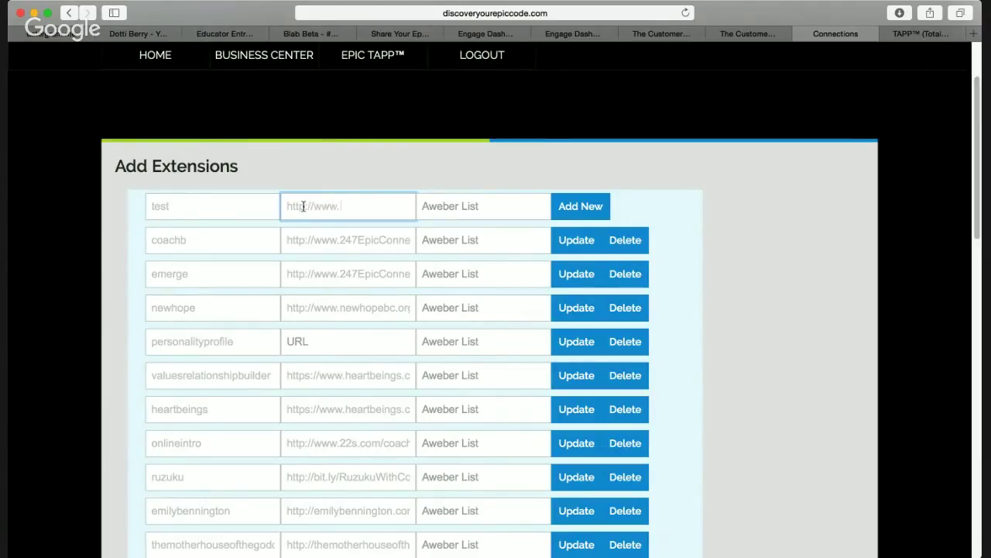
type("247EpicConnections.c")
type("om")
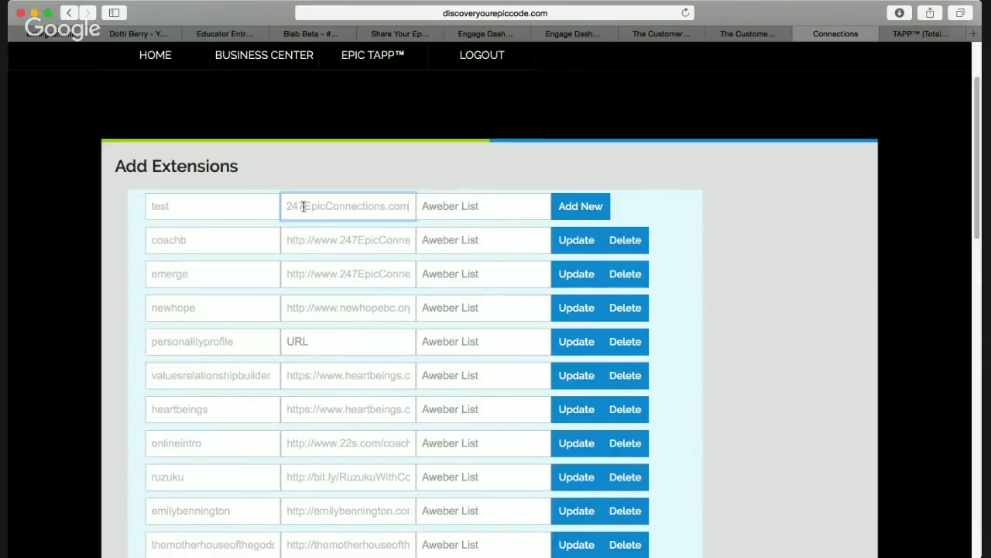
left_click(450, 206)
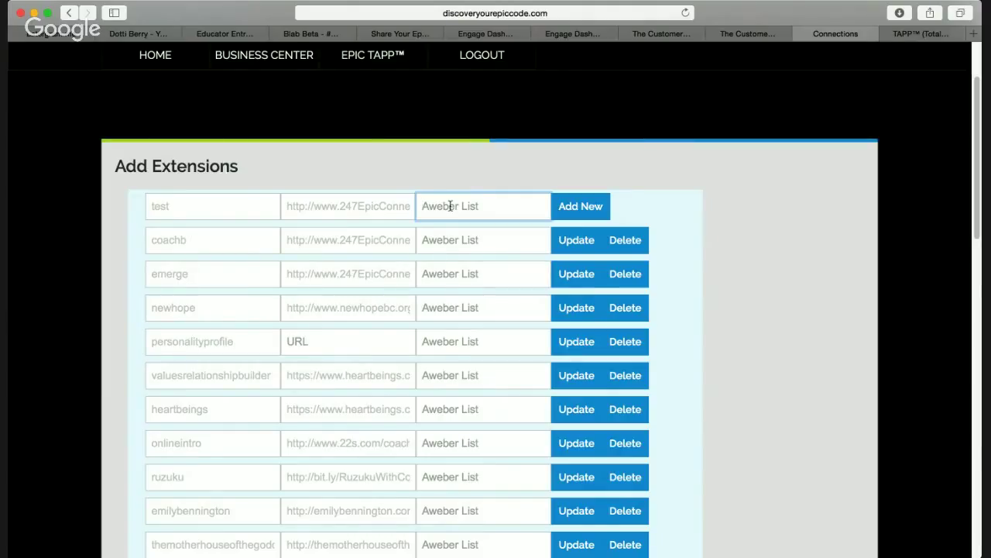
left_click(577, 207)
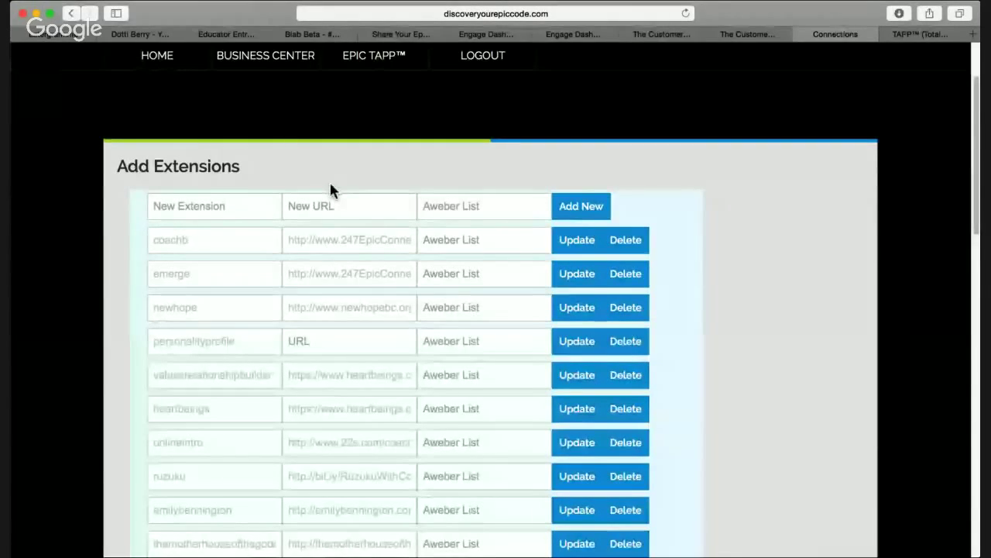
Check the name and URL of the new "test" entry at the end of the extensions list
scroll(520, 259, "down", 10)
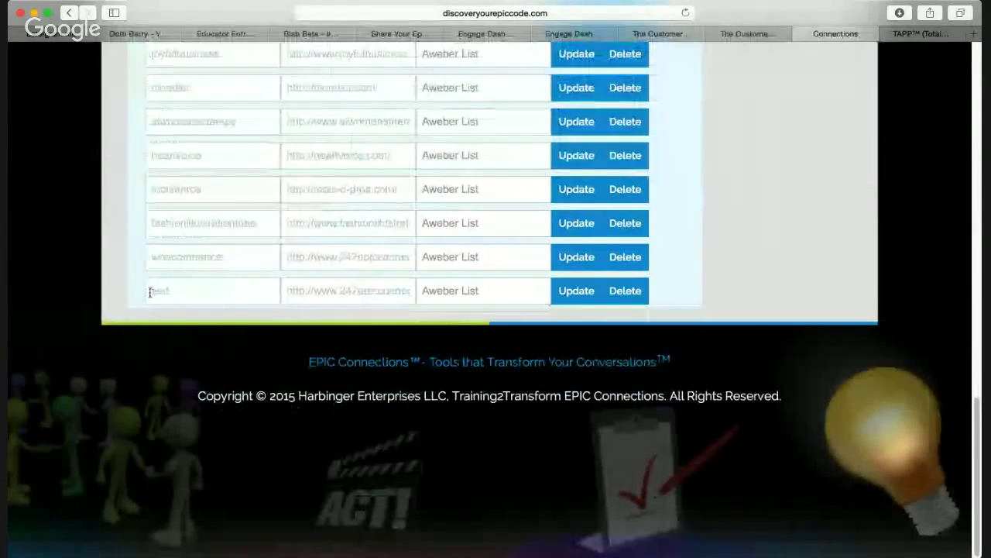
left_click_drag(150, 291, 177, 291)
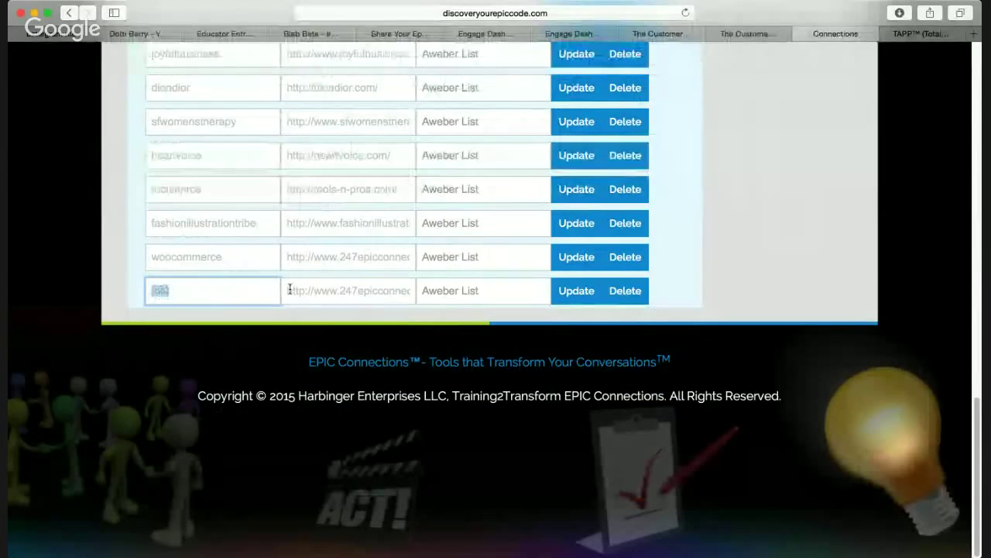
left_click_drag(289, 289, 418, 294)
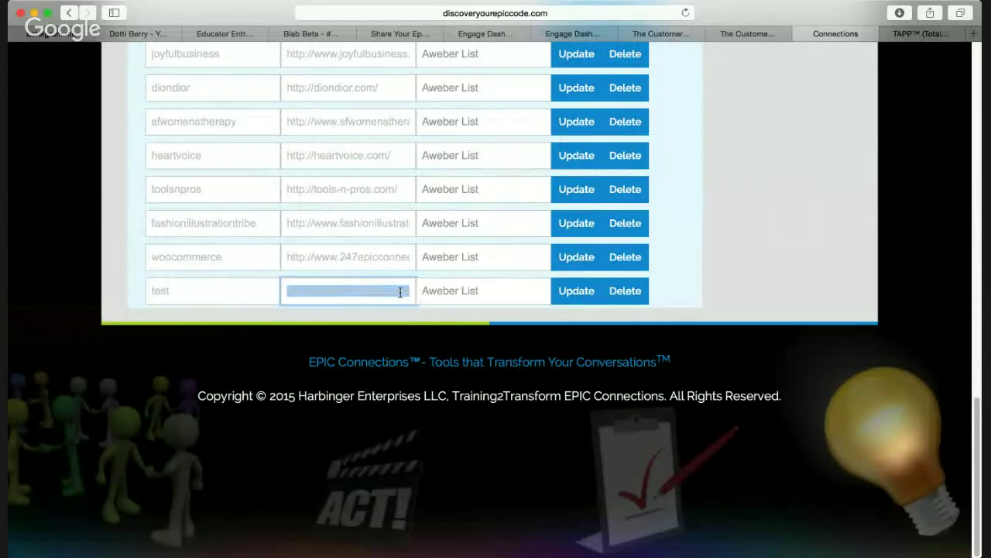
Delete the "test" extension from the end of the extensions list
scroll(444, 289, "up", 20)
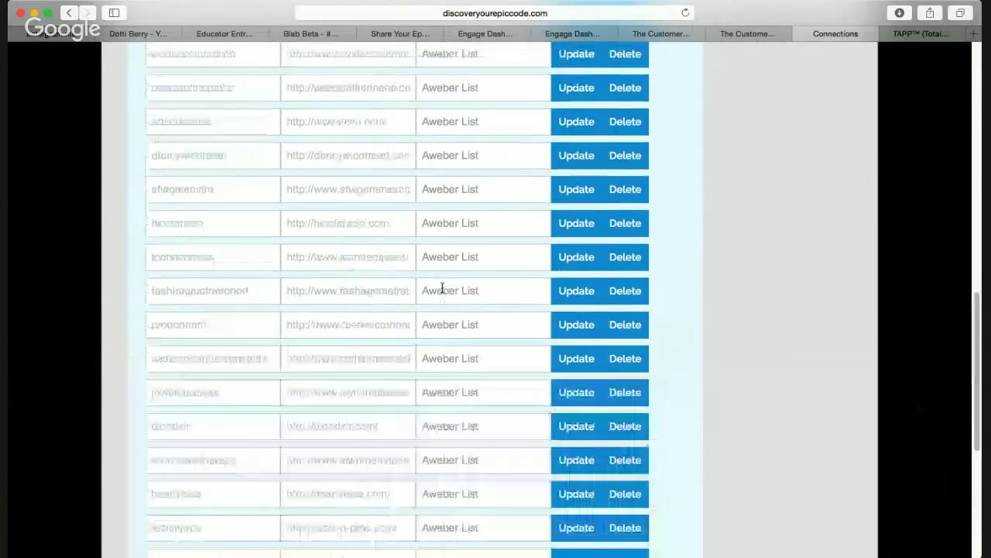
scroll(442, 287, "up", 2)
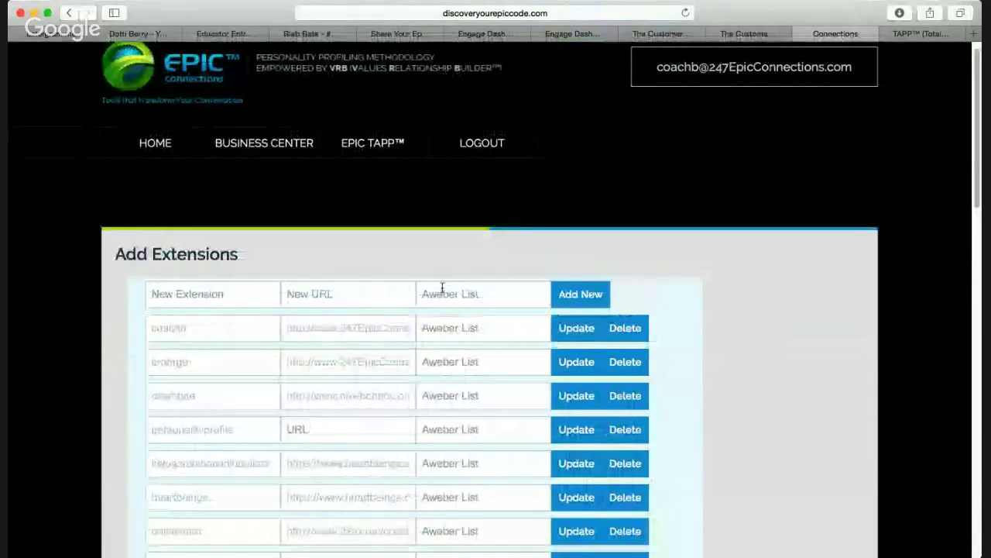
scroll(428, 350, "down", 20)
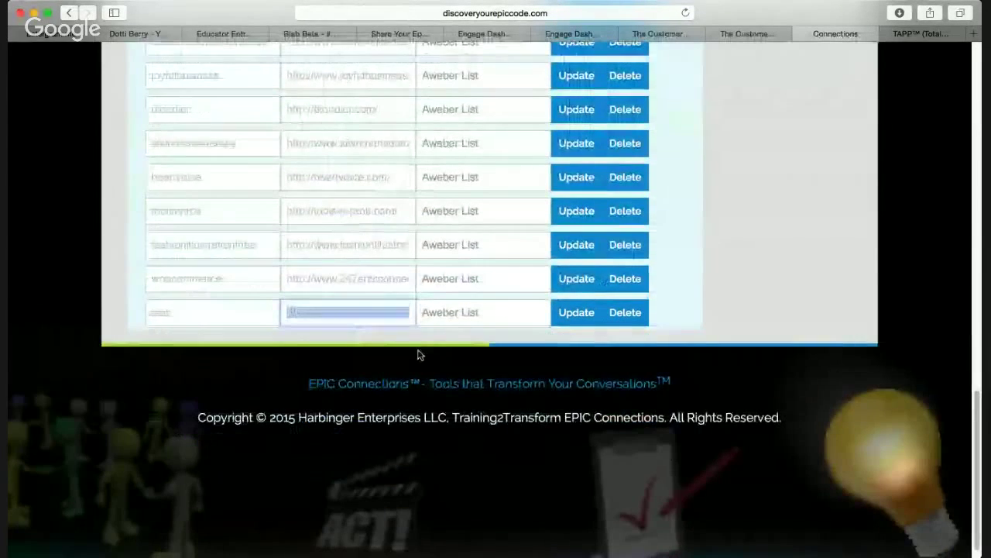
left_click(624, 314)
left_click(624, 314)
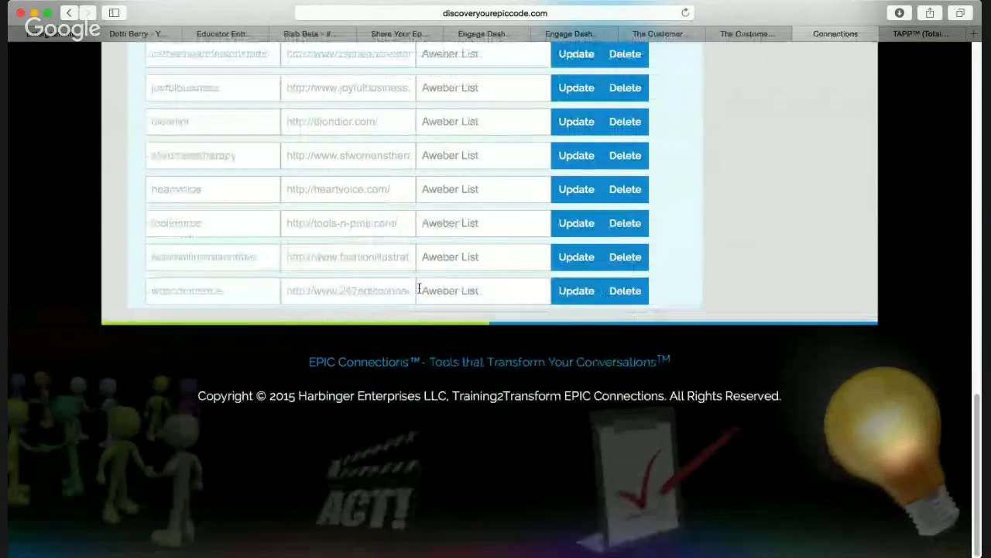
Open the Discover EPIC Code assessment page to view it, and return to the Connections back office
scroll(391, 277, "up", 5)
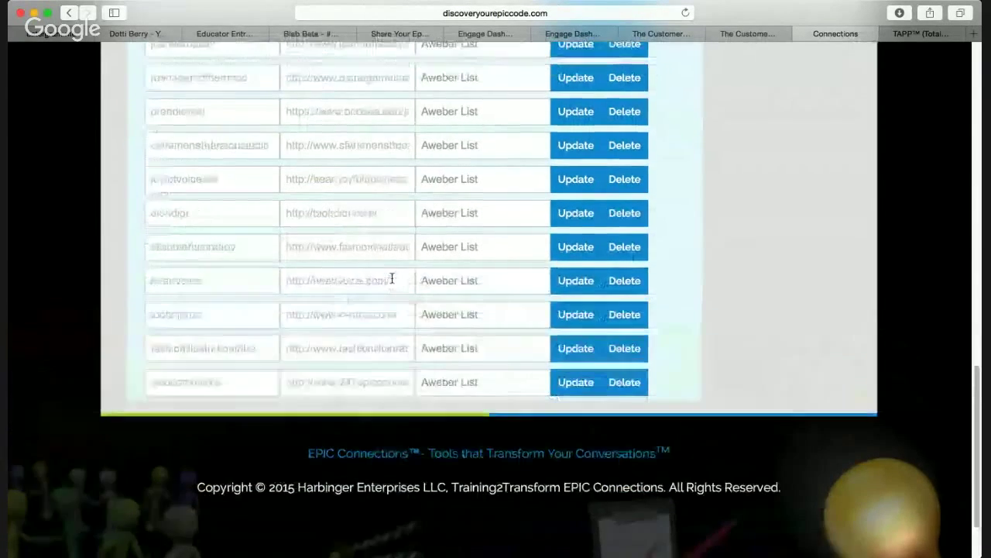
scroll(392, 278, "up", 10)
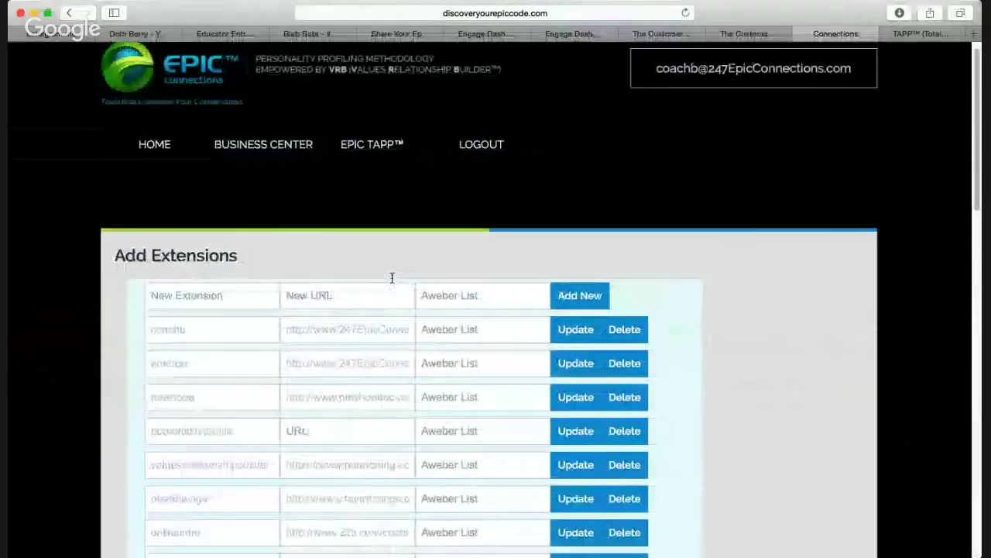
mouse_move(374, 144)
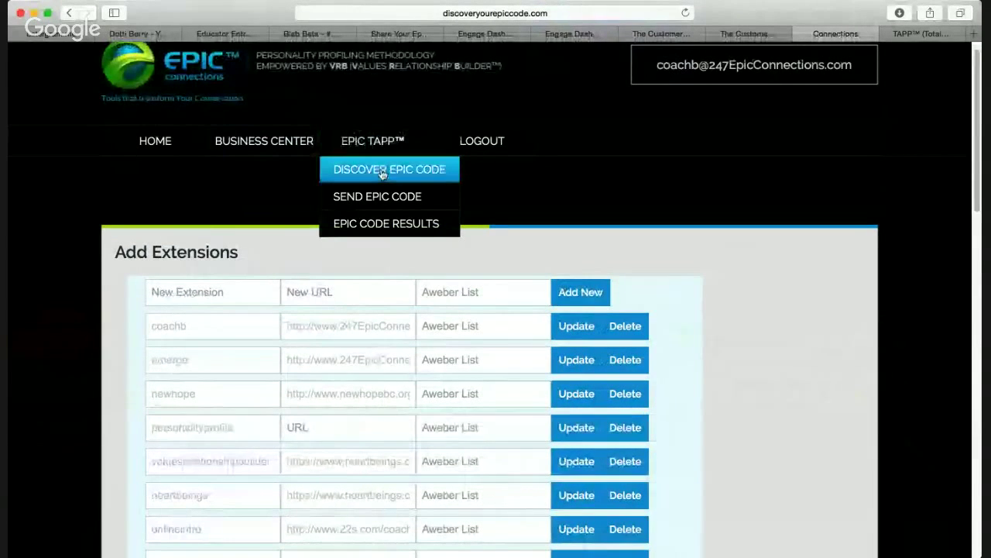
left_click(382, 170)
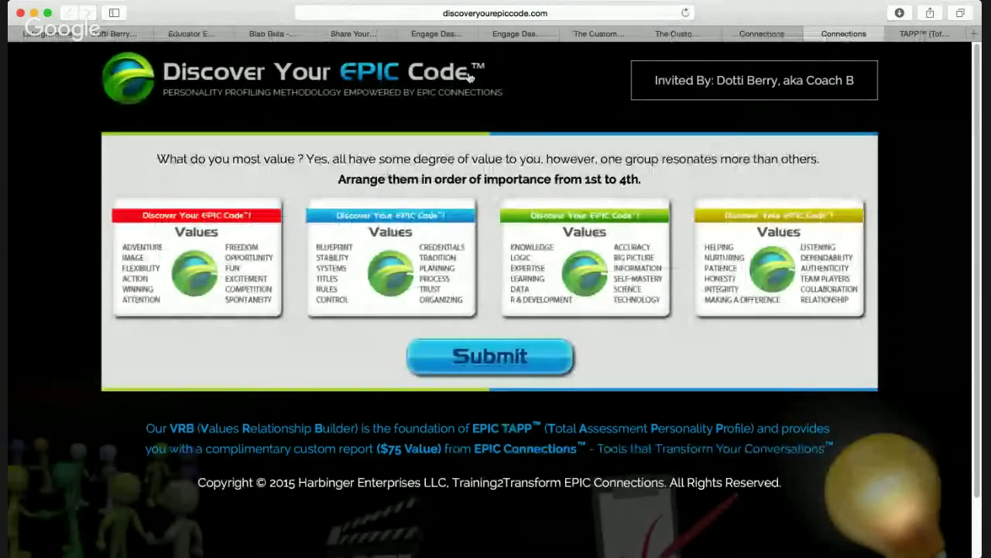
left_click(765, 35)
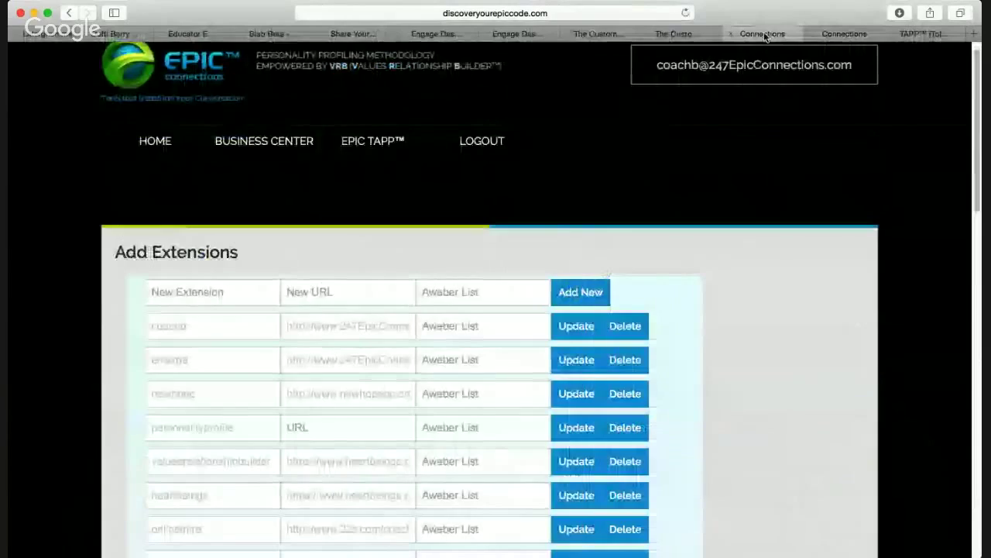
Open the Send EPIC Code page and review its invitation form with the five friend e-mail fields
mouse_move(393, 145)
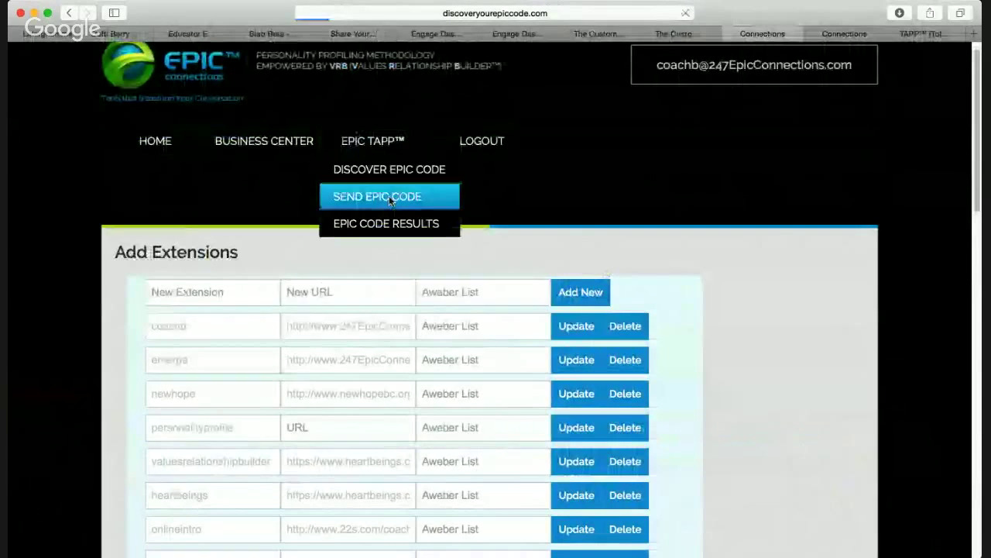
left_click(389, 196)
scroll(591, 372, "down", 5)
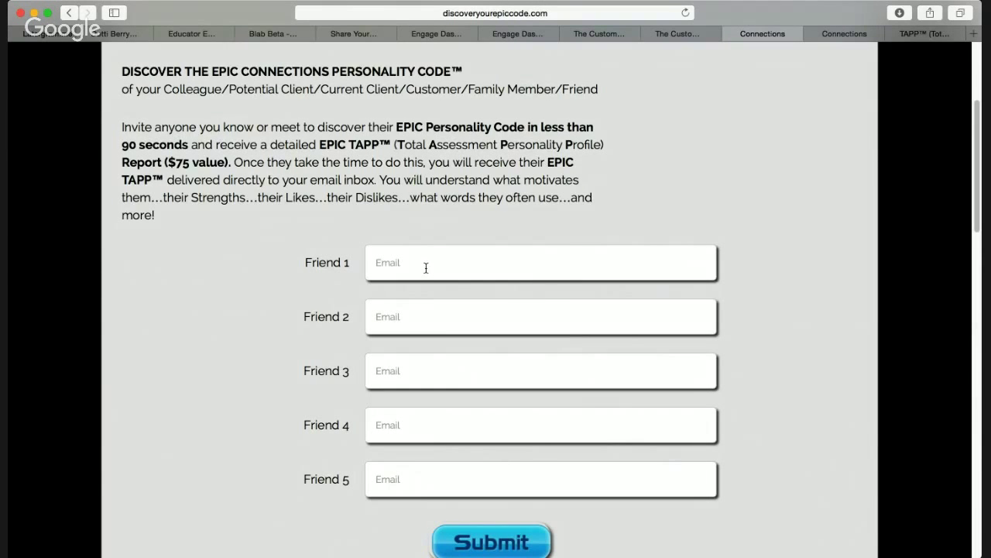
scroll(425, 267, "up", 5)
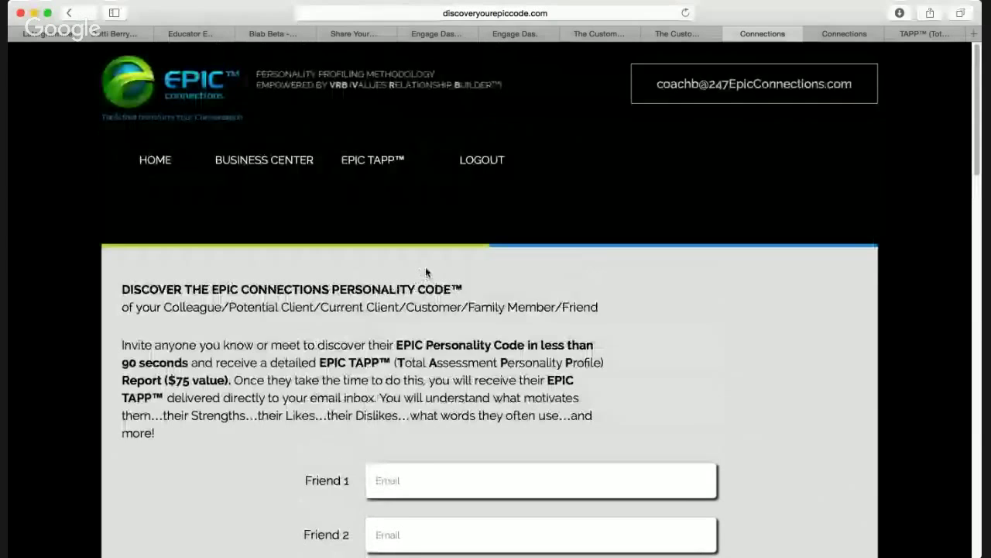
Open the EPIC Code results and examine the Invited by, Did They Discover, Primary Code, Action and Time Frame filters
mouse_move(404, 182)
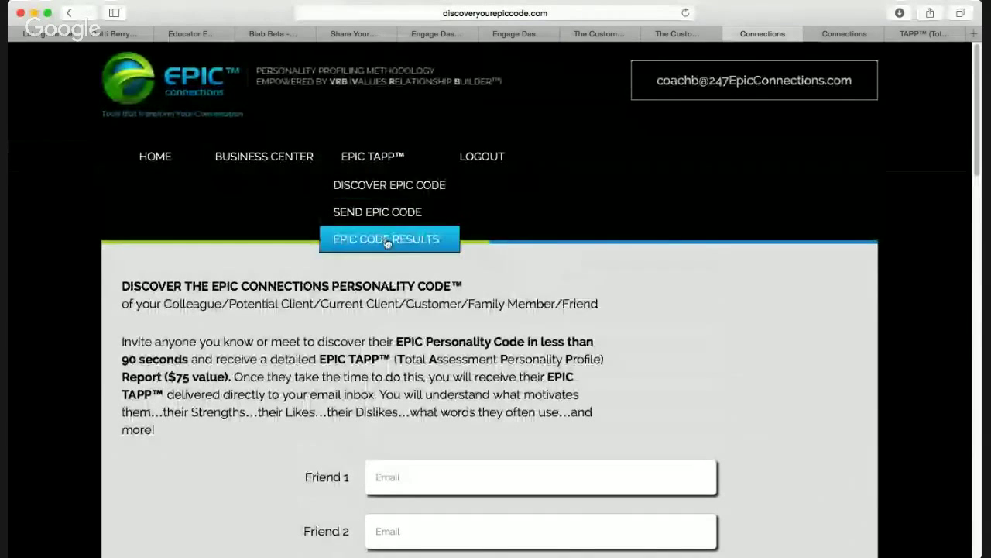
left_click(388, 240)
scroll(495, 301, "down", 1)
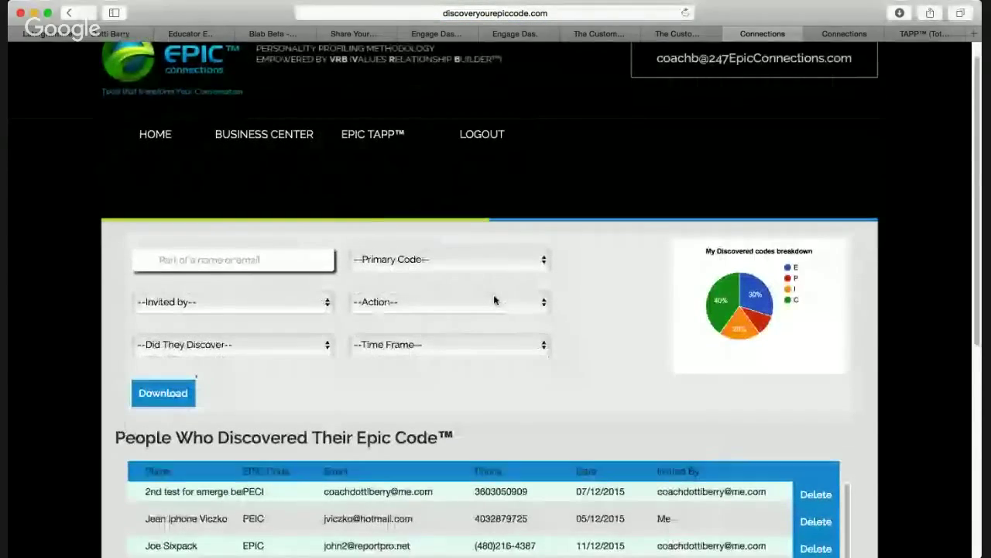
scroll(495, 300, "down", 2)
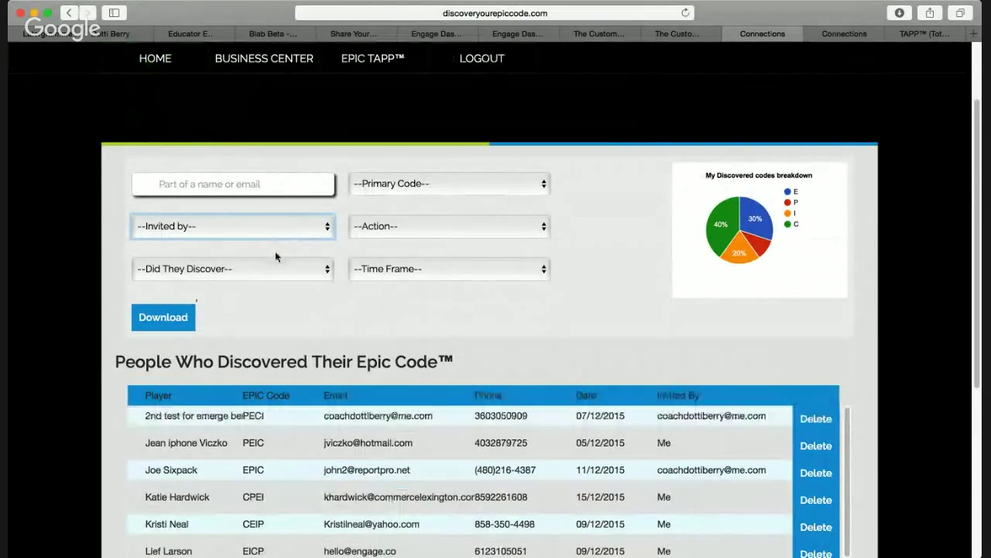
left_click(326, 269)
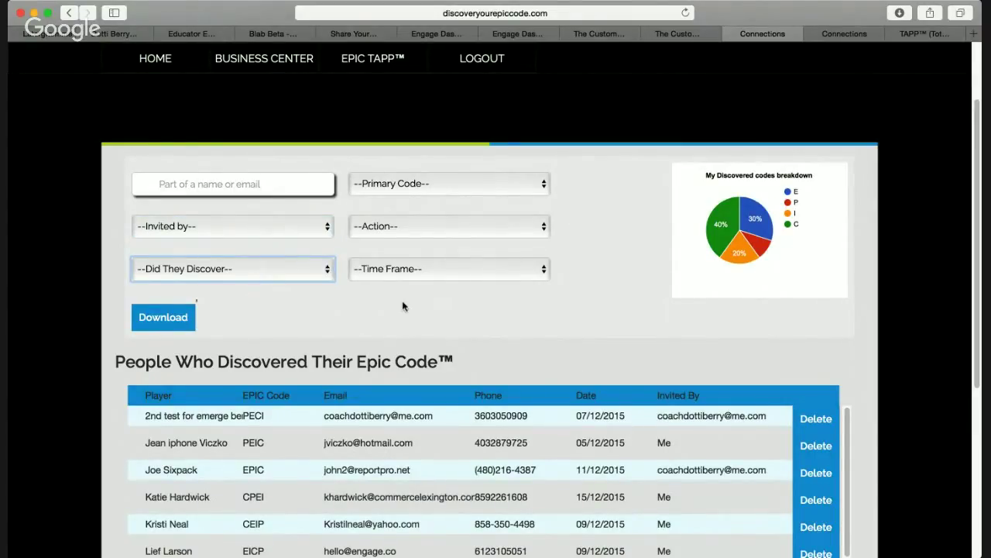
left_click(545, 184)
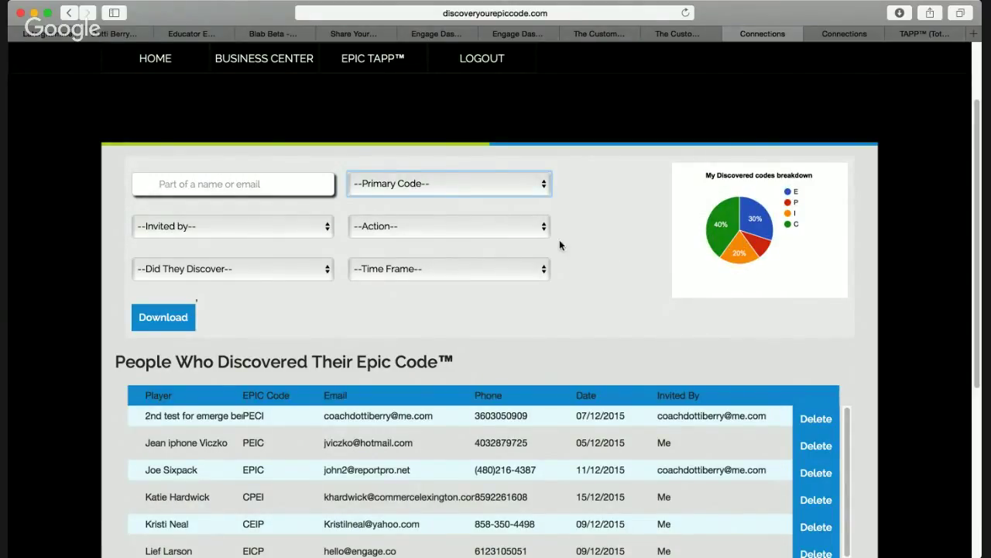
left_click(543, 226)
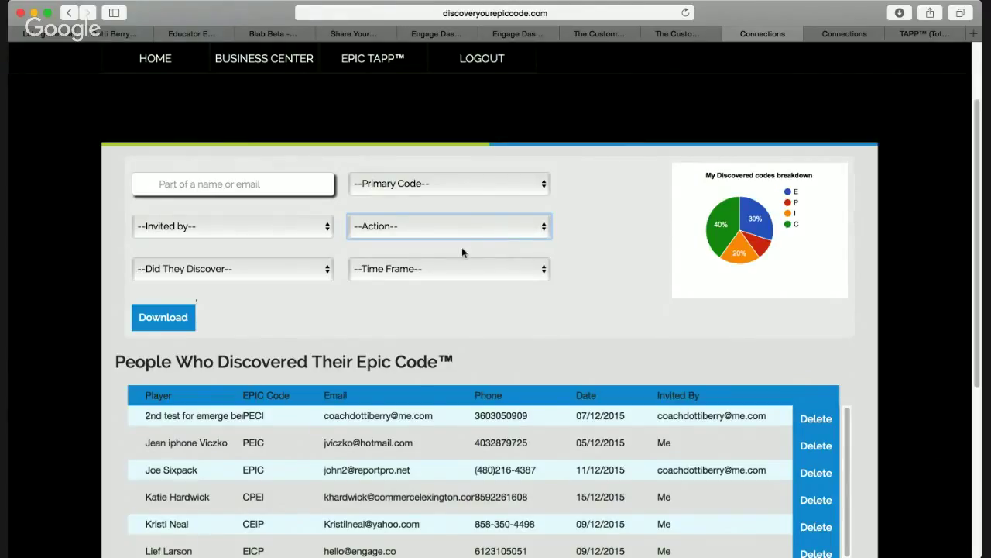
left_click(544, 271)
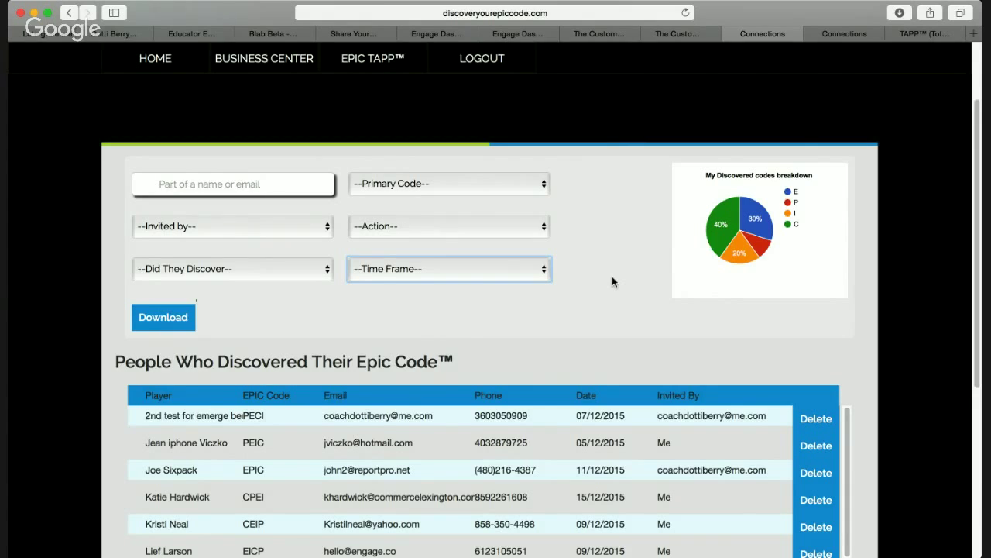
Delete the "online intro test" entry from the list of people who discovered their EPIC Code
scroll(612, 282, "down", 3)
scroll(612, 282, "up", 2)
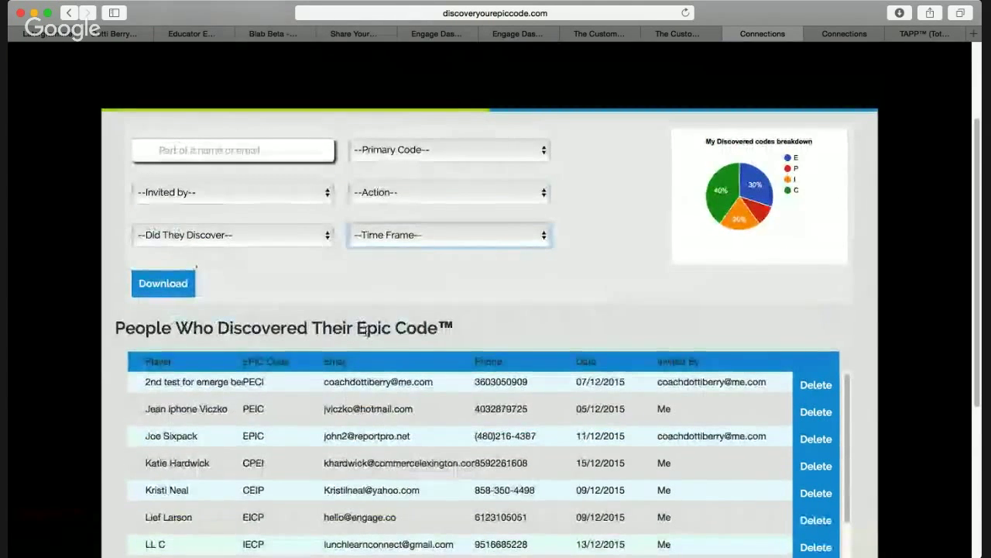
scroll(423, 387, "down", 2)
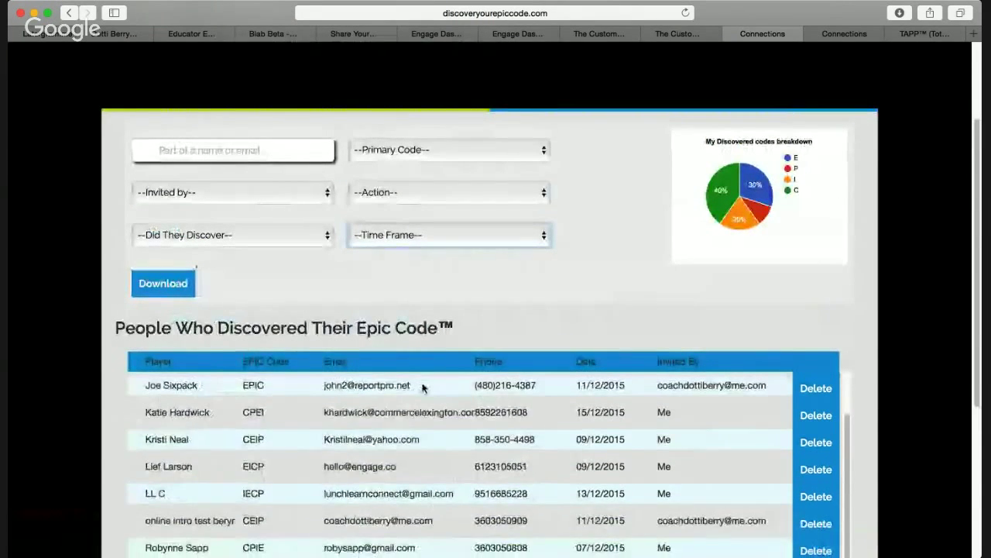
scroll(423, 387, "down", 6)
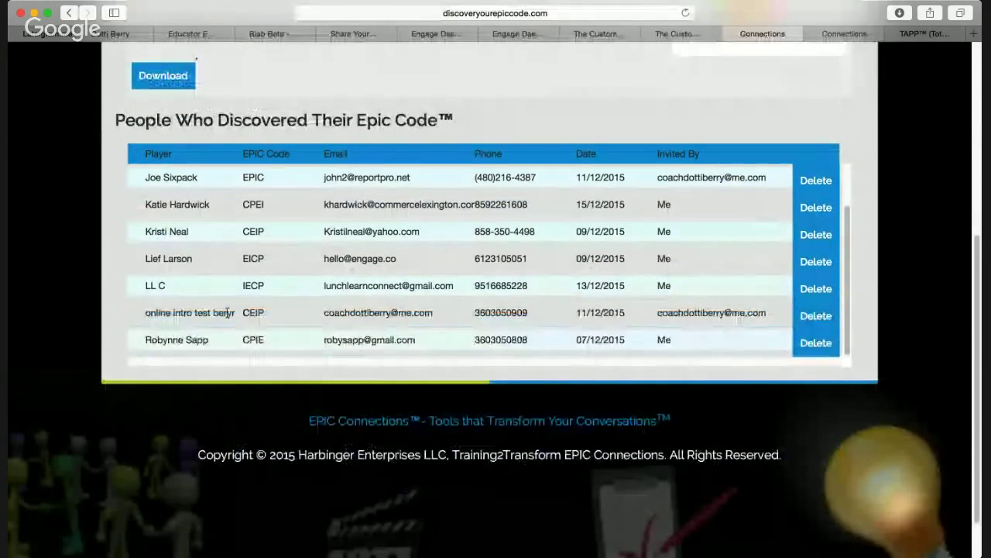
left_click(815, 316)
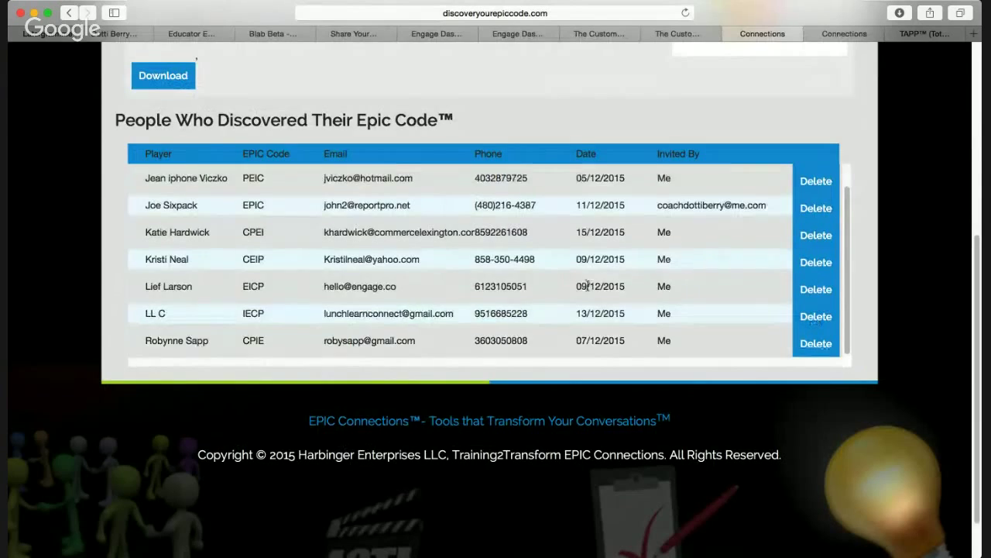
Delete the first three entries of the results list, starting with "2nd test for emerge"
scroll(587, 286, "up", 2)
scroll(587, 287, "up", 2)
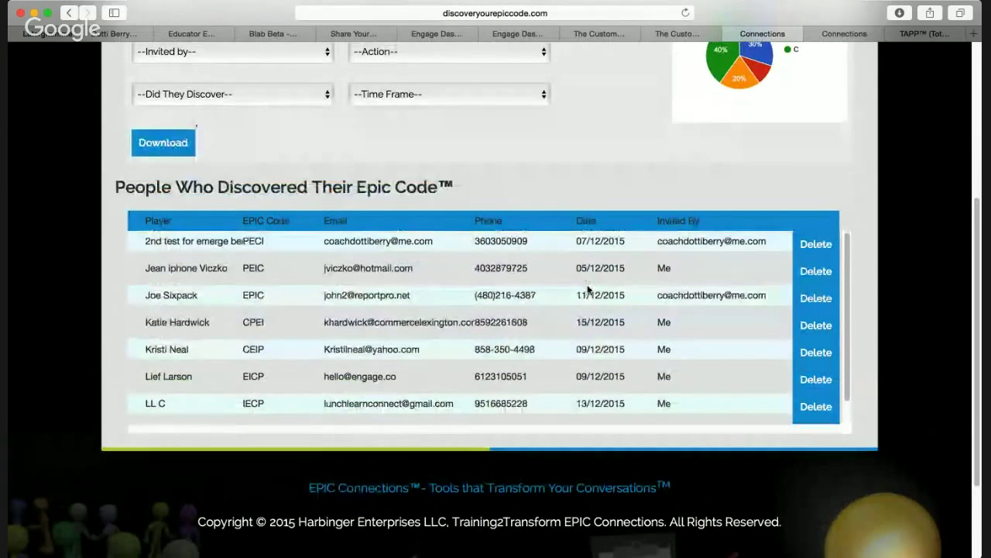
left_click(811, 244)
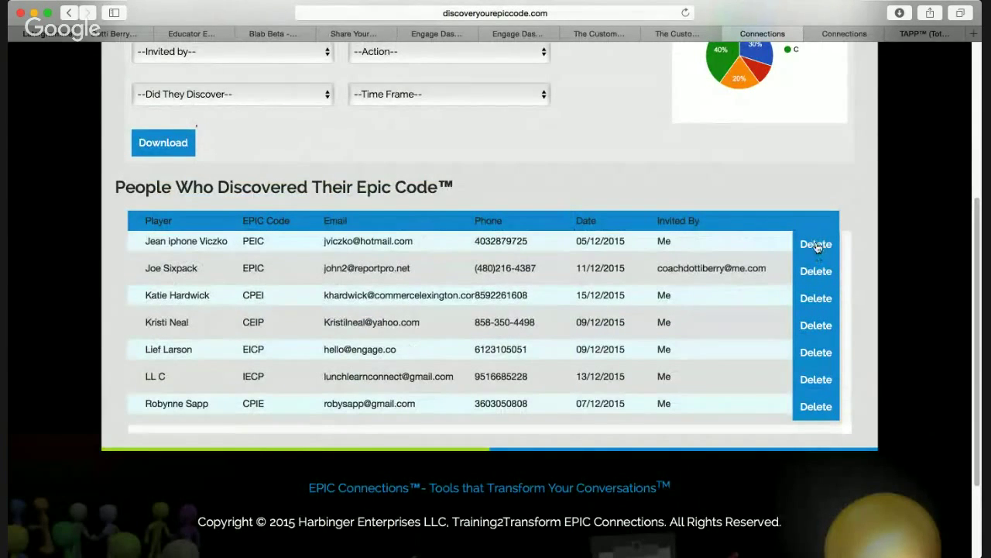
left_click(816, 245)
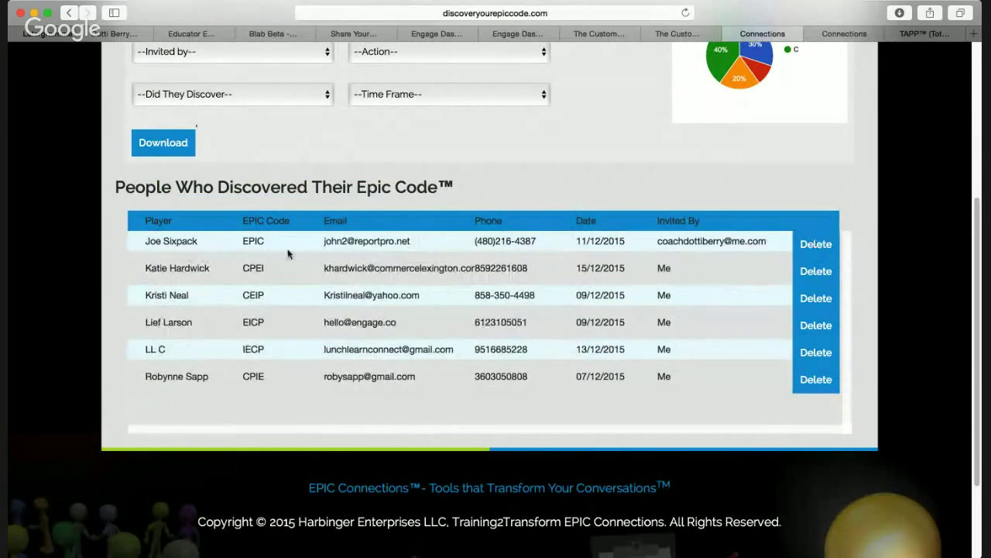
left_click(815, 245)
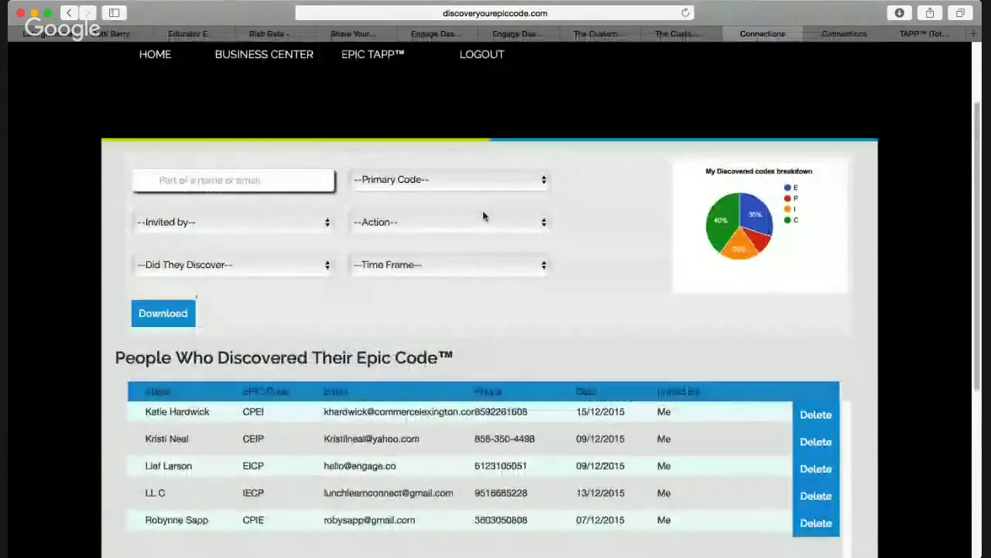
Return to the page for changing or adding extensions and URLs and look at the New Extension and New URL fields
scroll(482, 210, "up", 3)
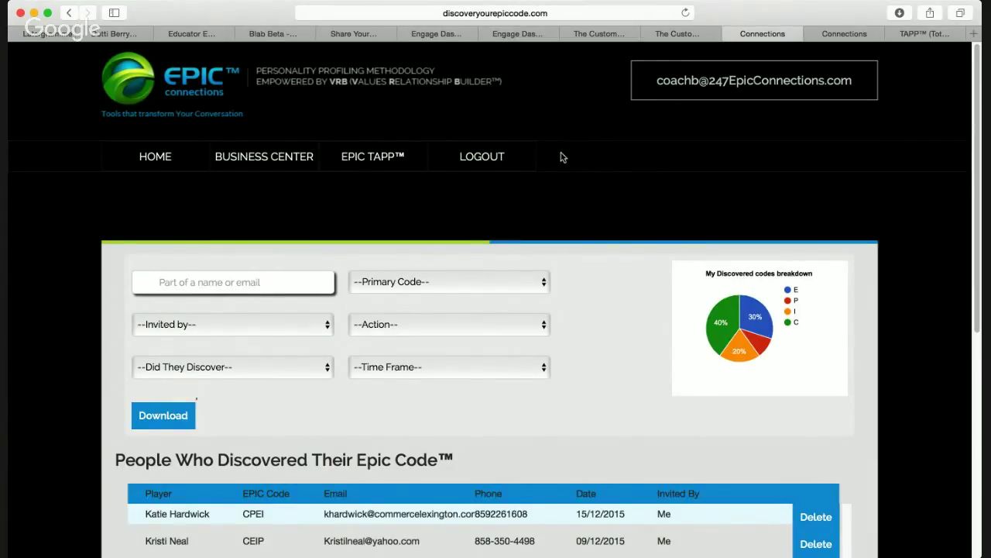
mouse_move(292, 160)
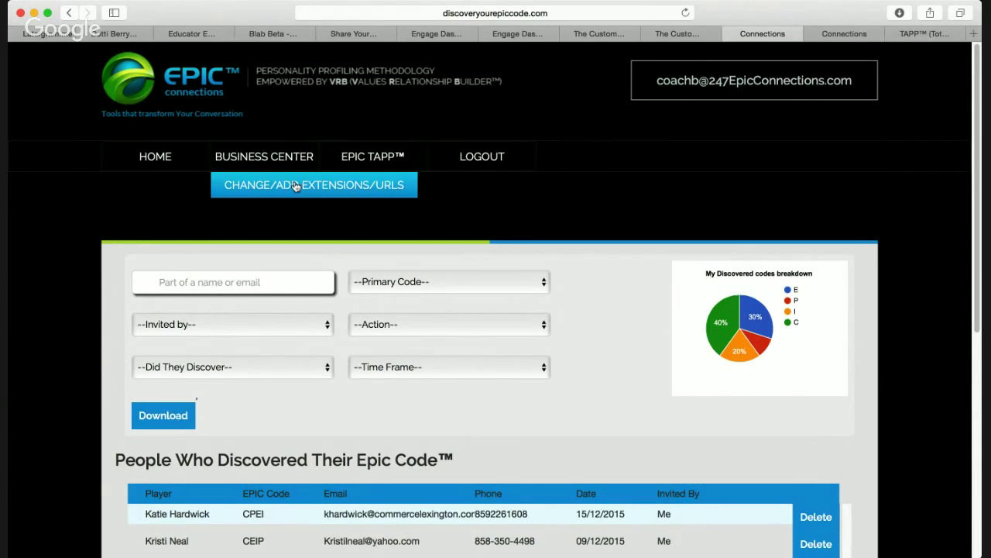
left_click(294, 186)
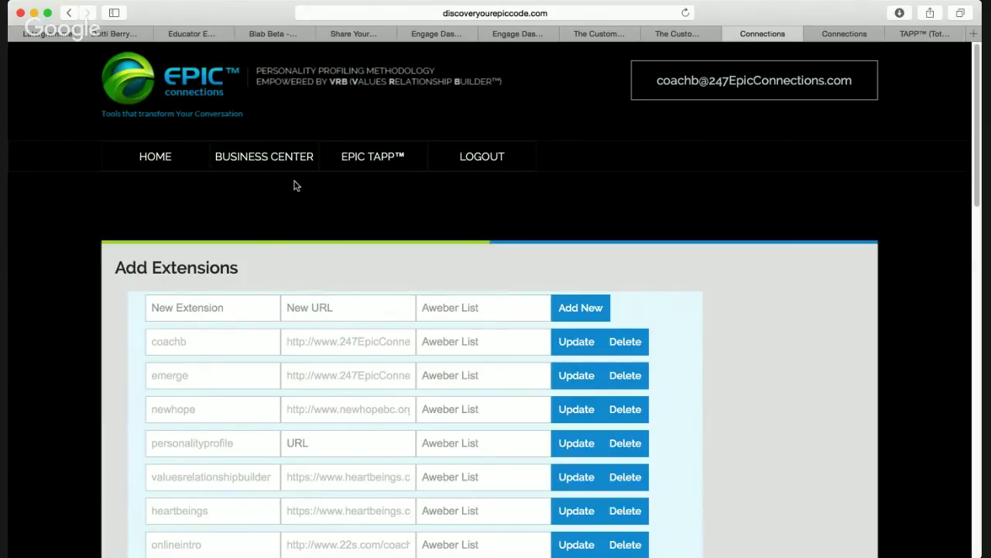
left_click(219, 310)
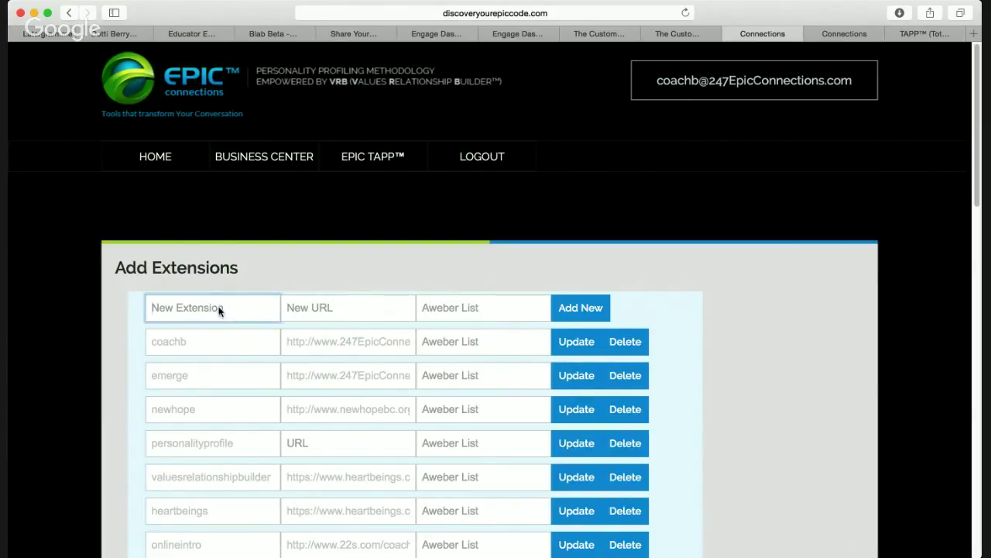
left_click(316, 309)
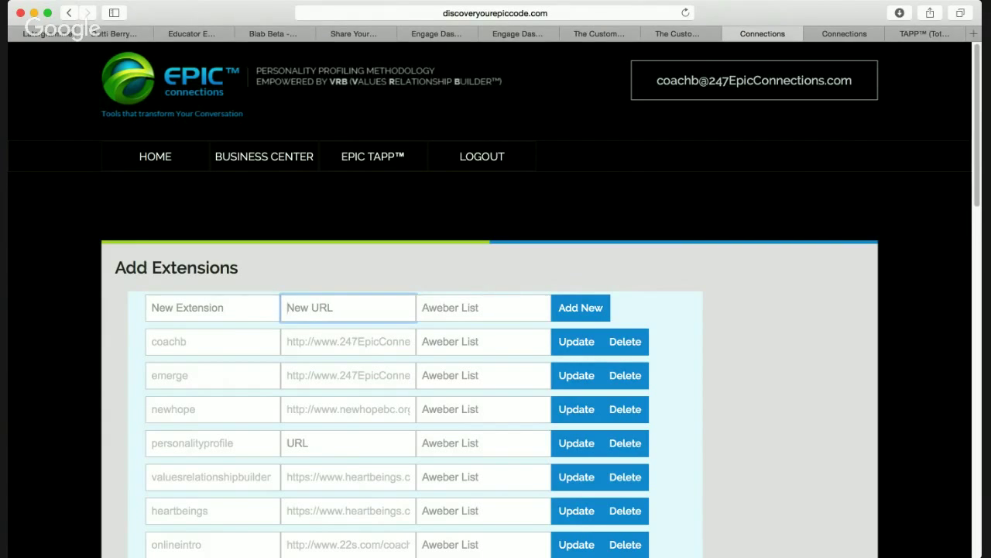
key("super+Tab")
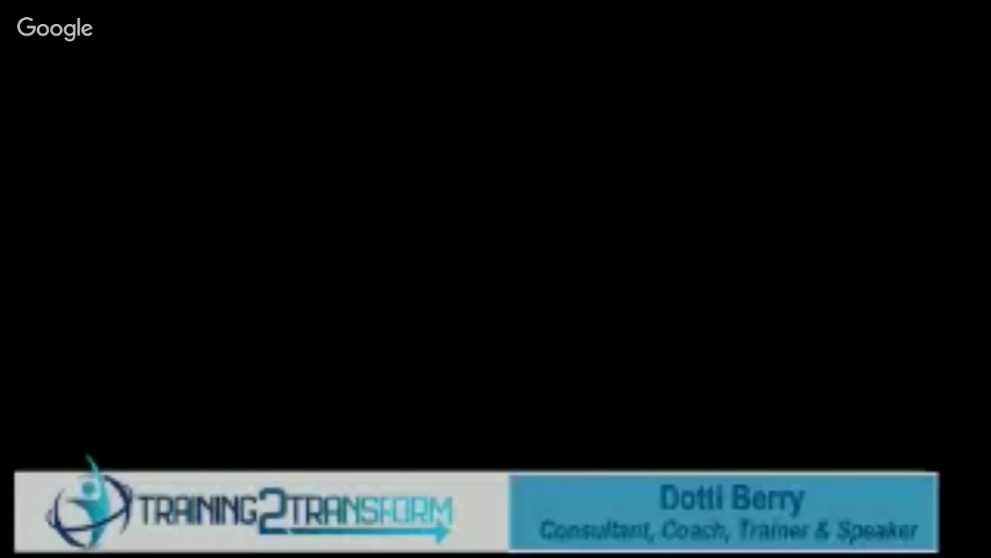